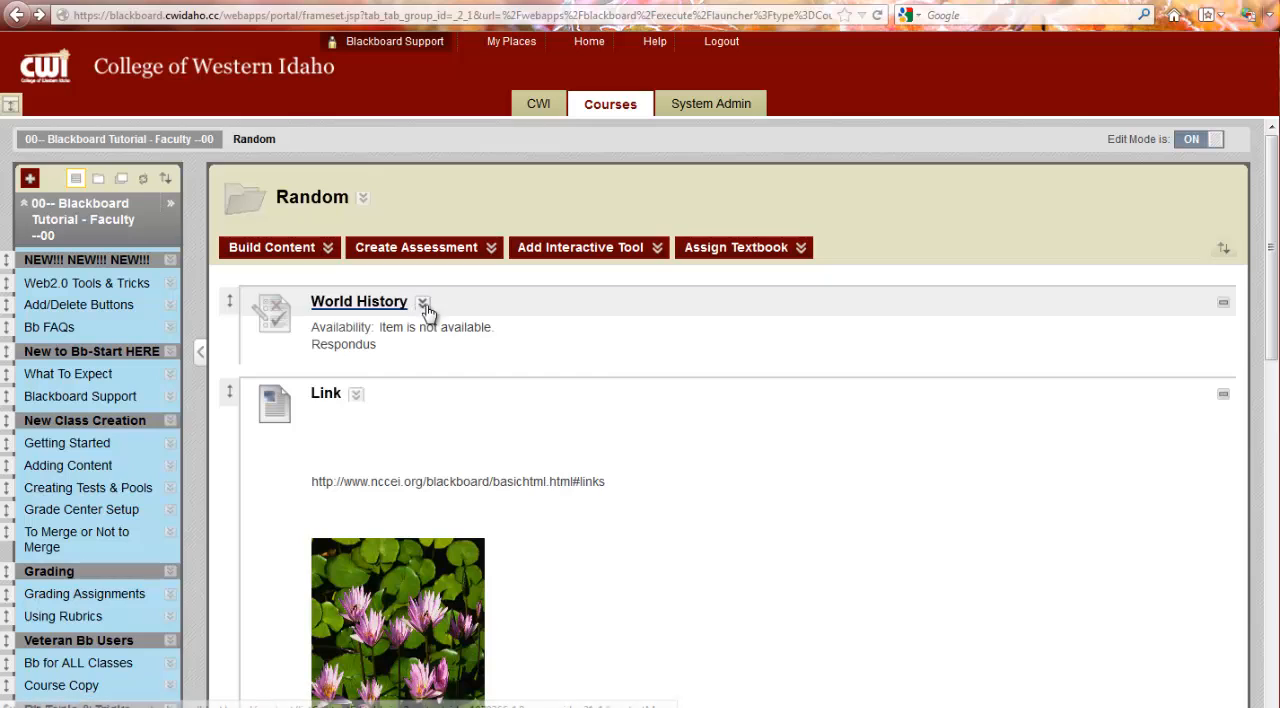
# Step: Create an advanced adaptive release rule named Assessability for the World History test
pyautogui.click(422, 311)
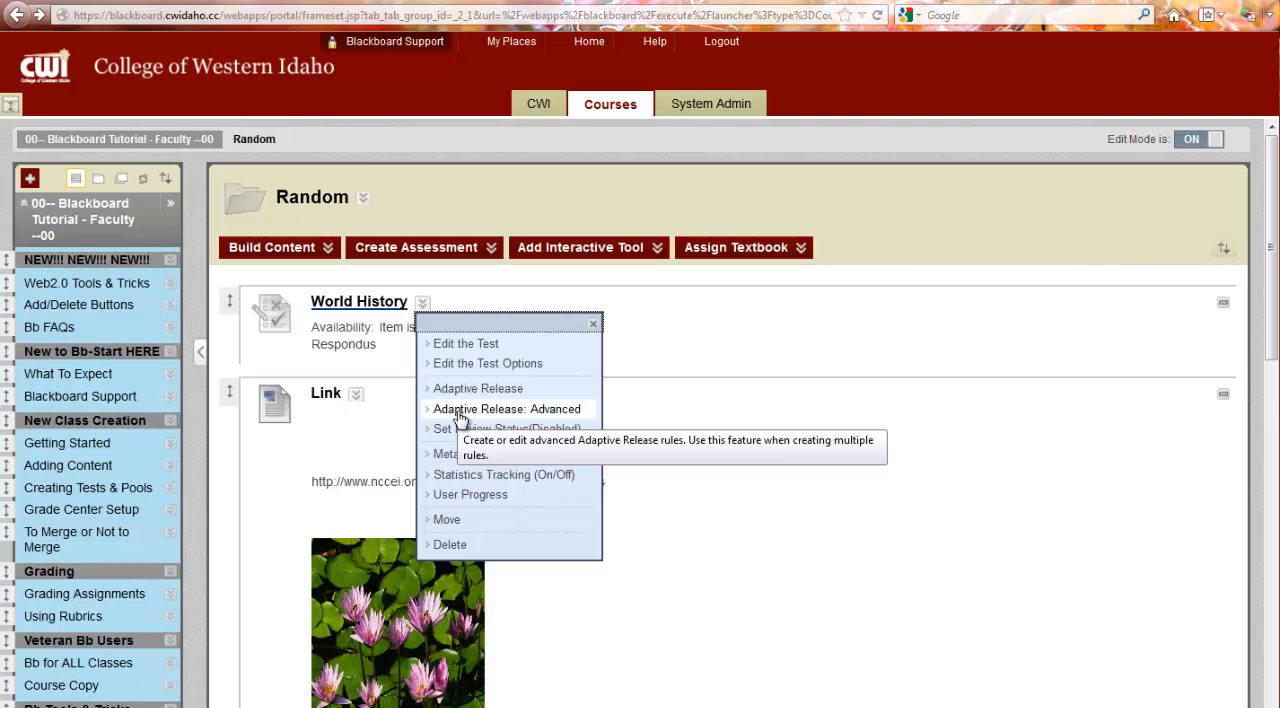
pyautogui.click(460, 411)
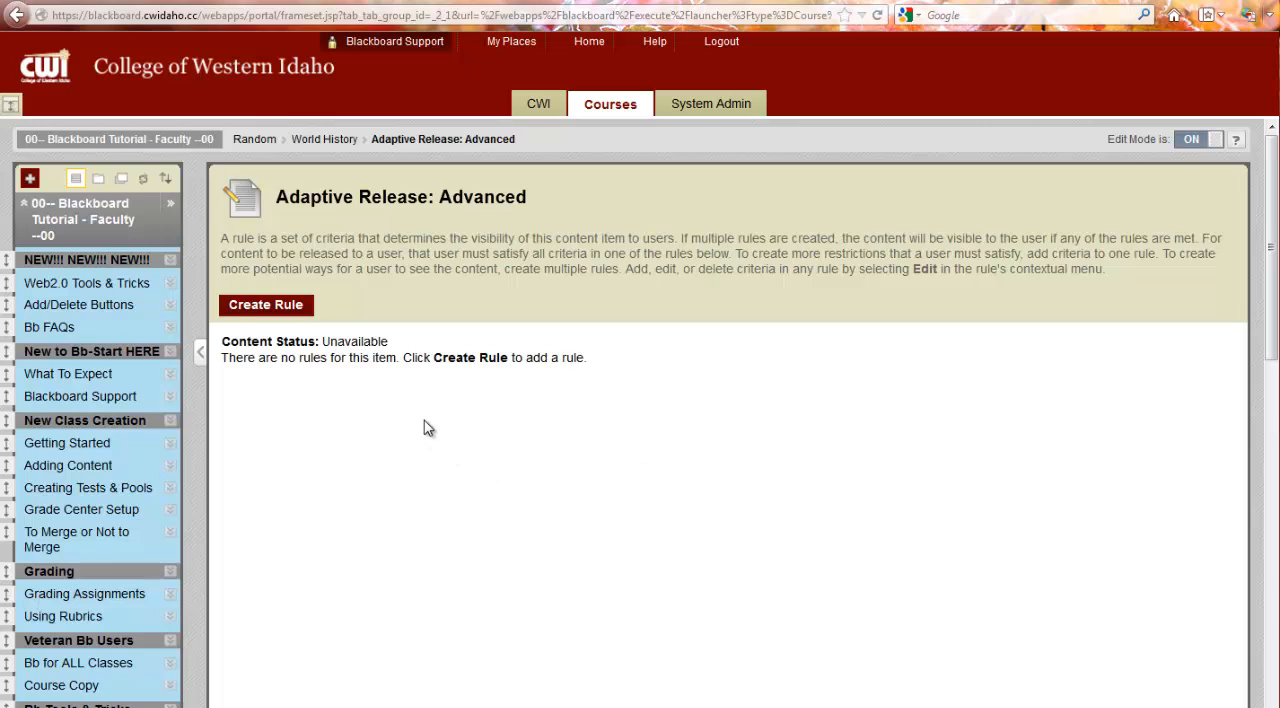
pyautogui.click(285, 310)
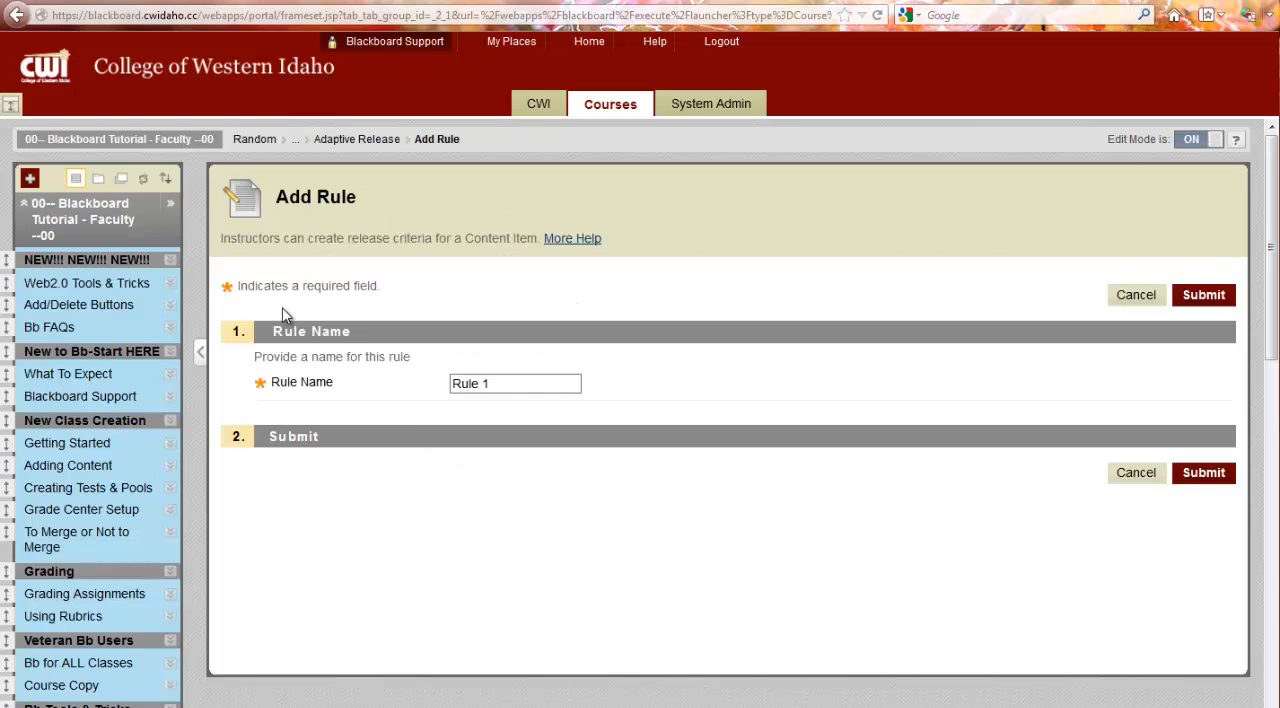
pyautogui.moveTo(514, 388); pyautogui.dragTo(409, 393)
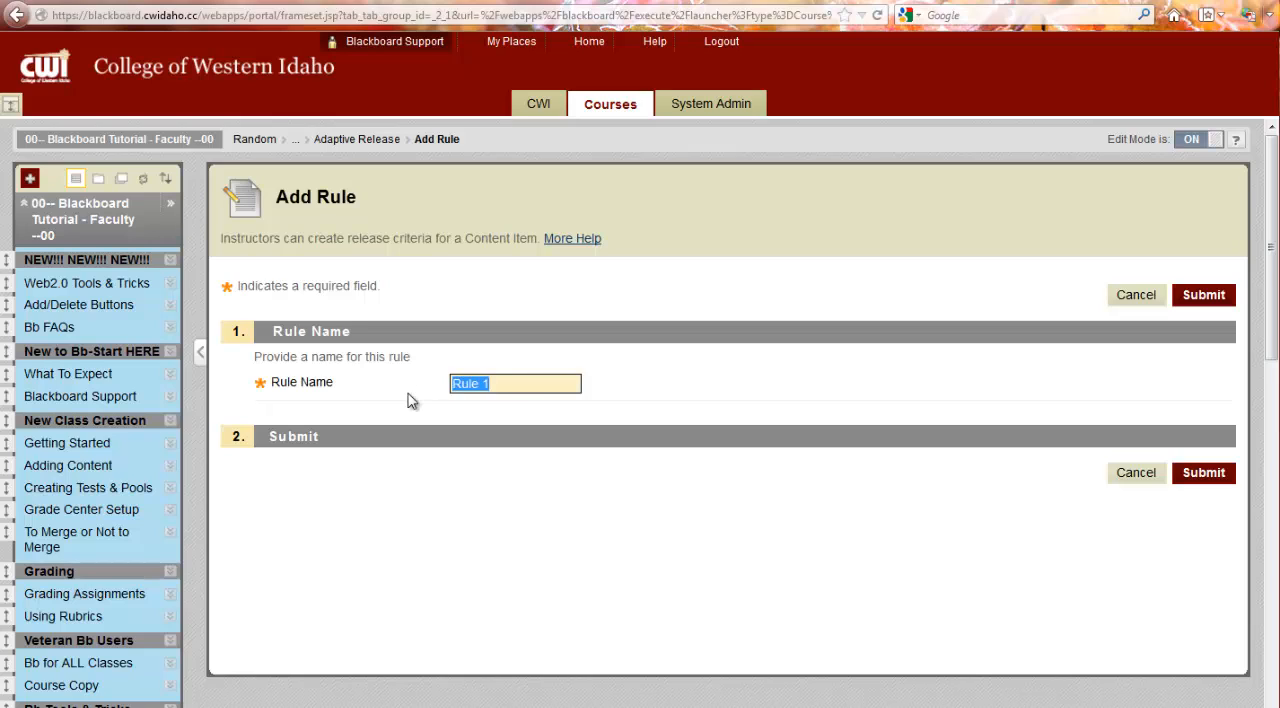
pyautogui.write('Assessability')
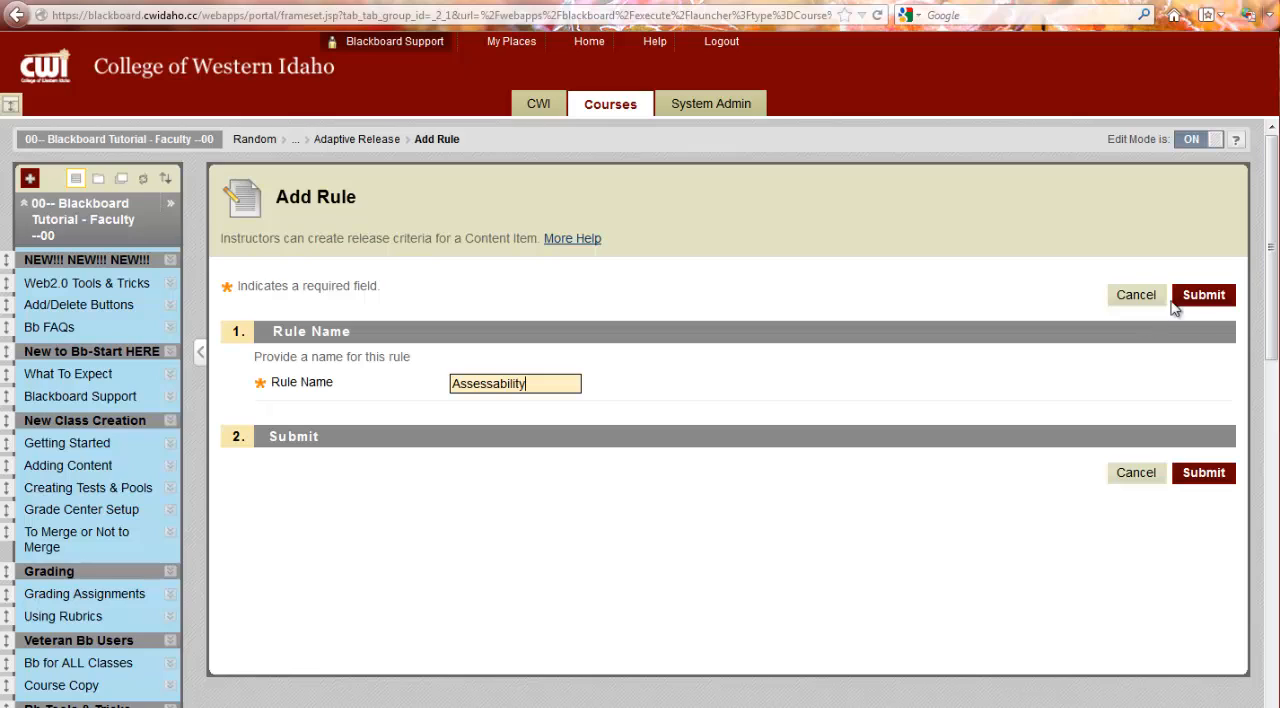
pyautogui.click(1198, 298)
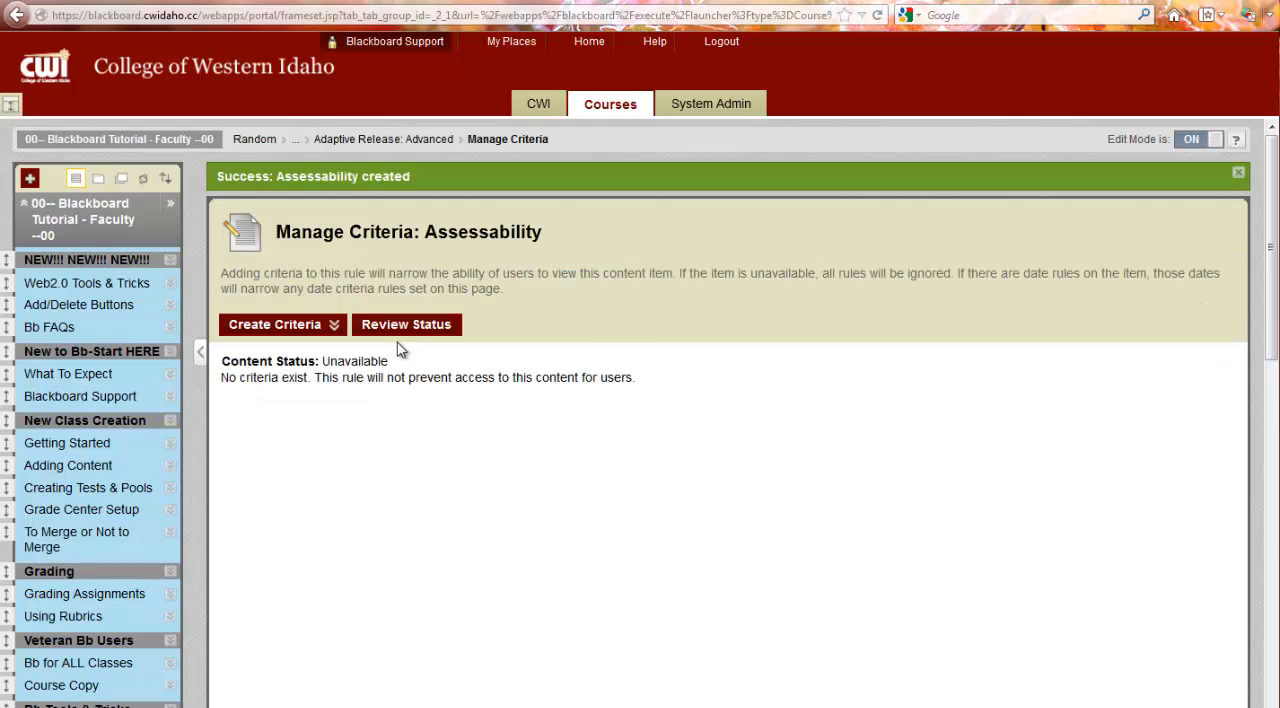
# Step: Add a membership criterion to the rule that releases the test to the course group Bb 9 Development 1
pyautogui.click(336, 325)
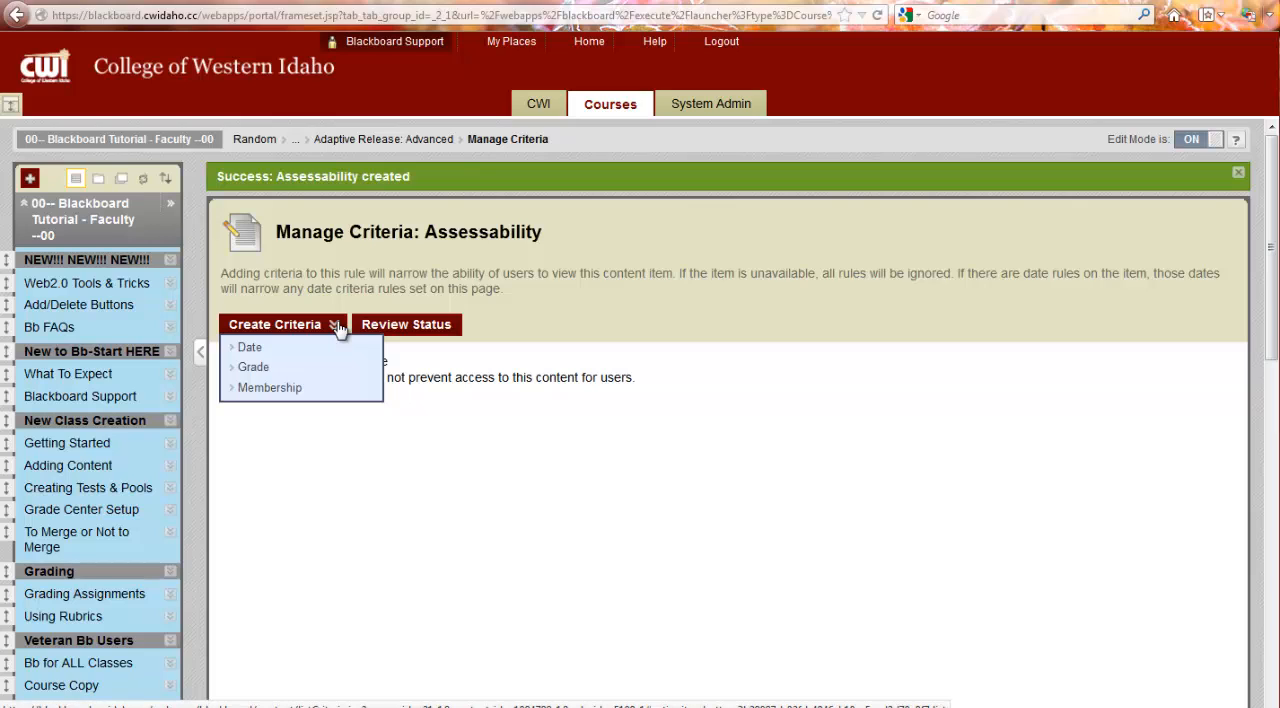
pyautogui.click(285, 391)
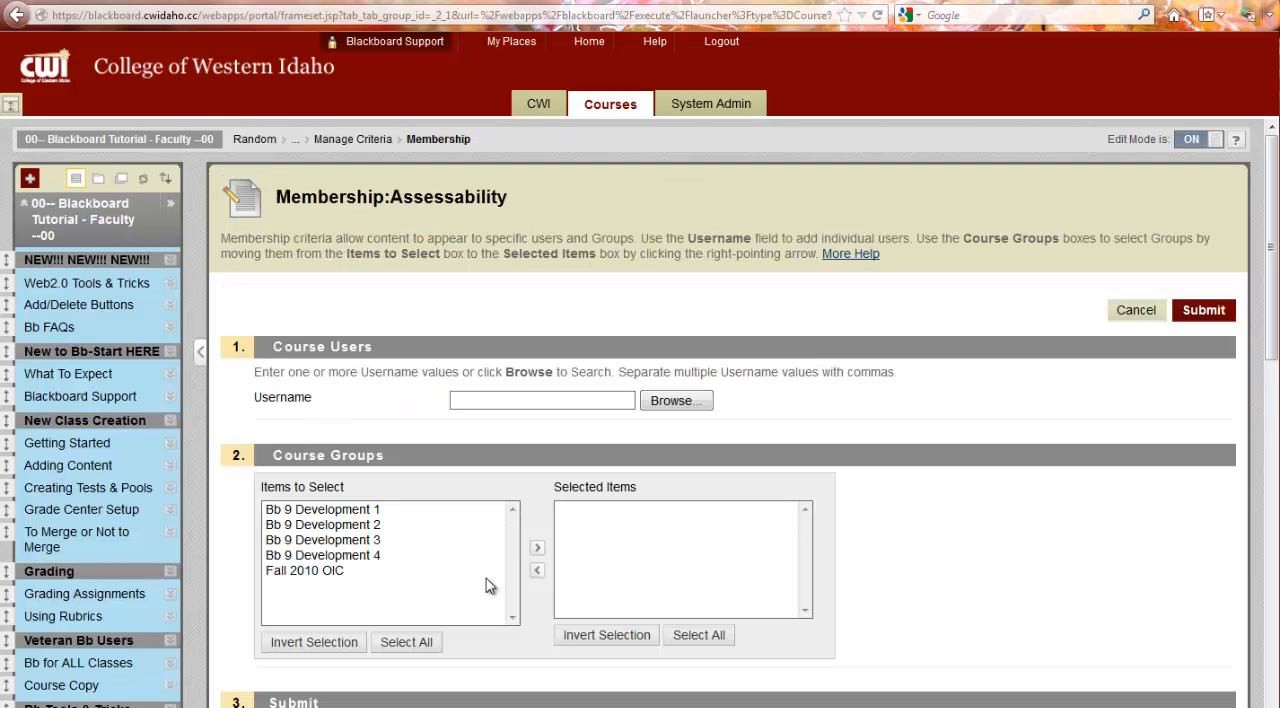
pyautogui.scroll(-4, 486, 580)
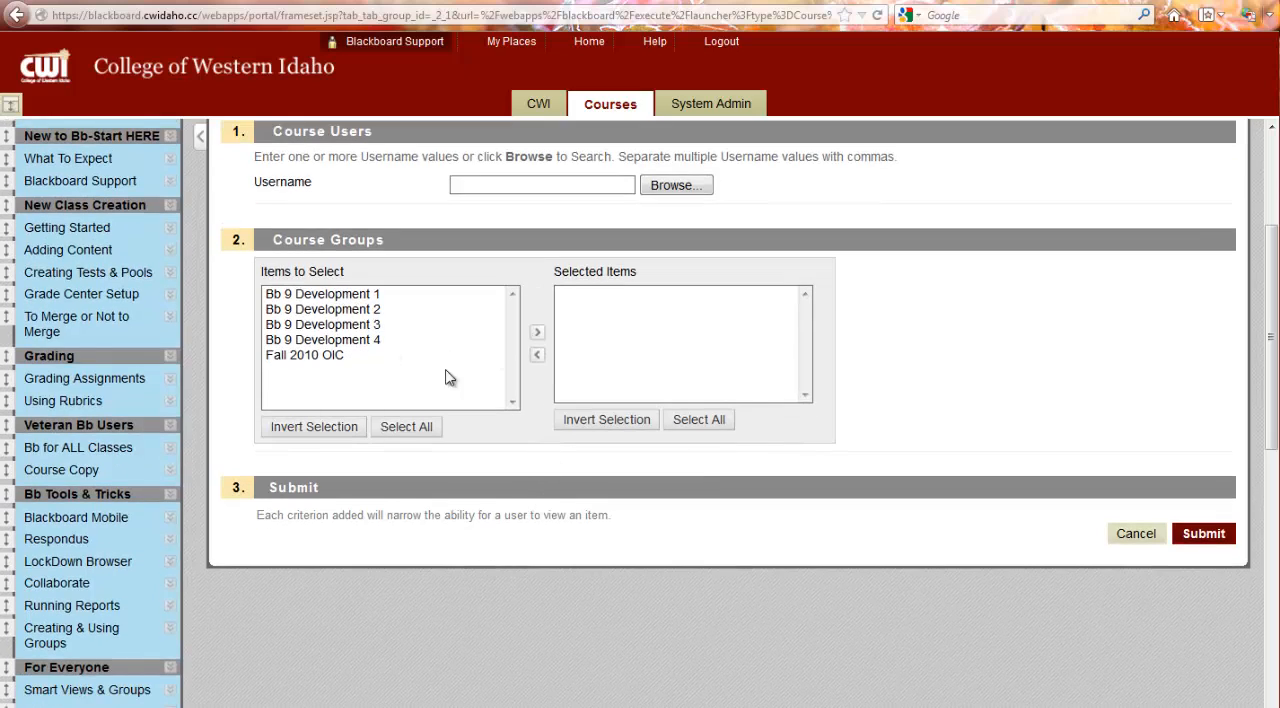
pyautogui.click(329, 298)
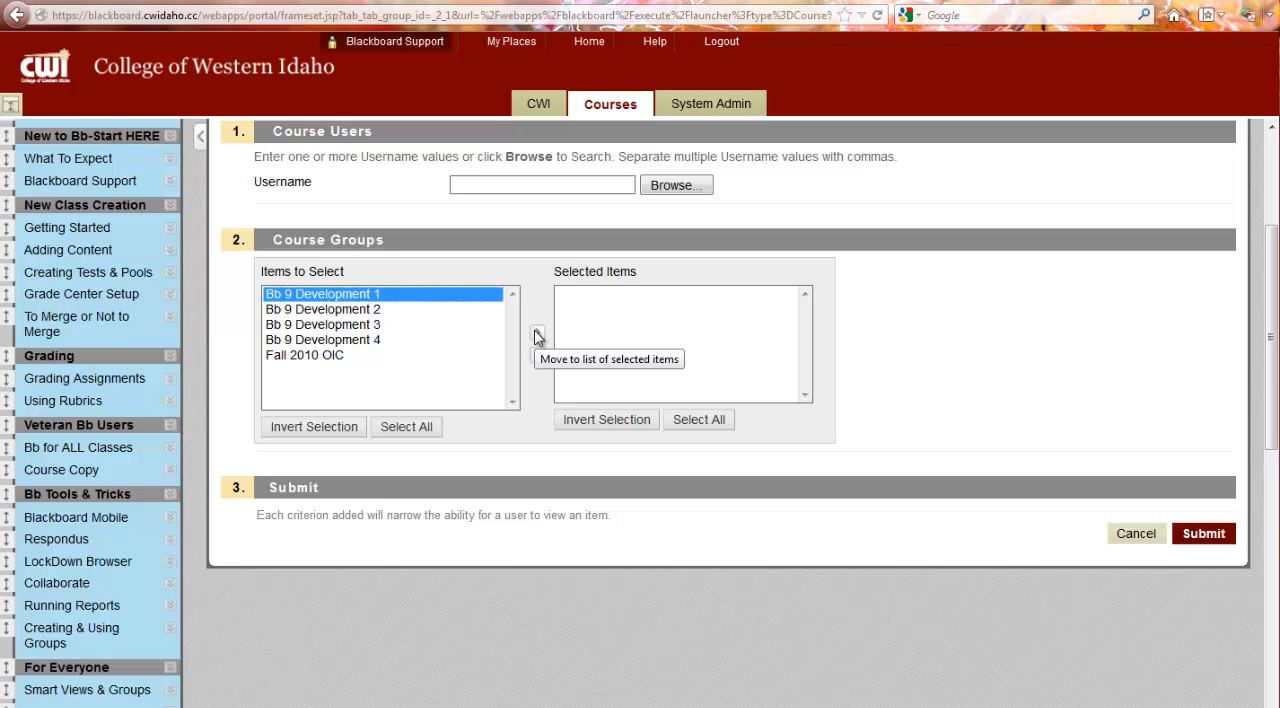
pyautogui.scroll(2, 537, 338)
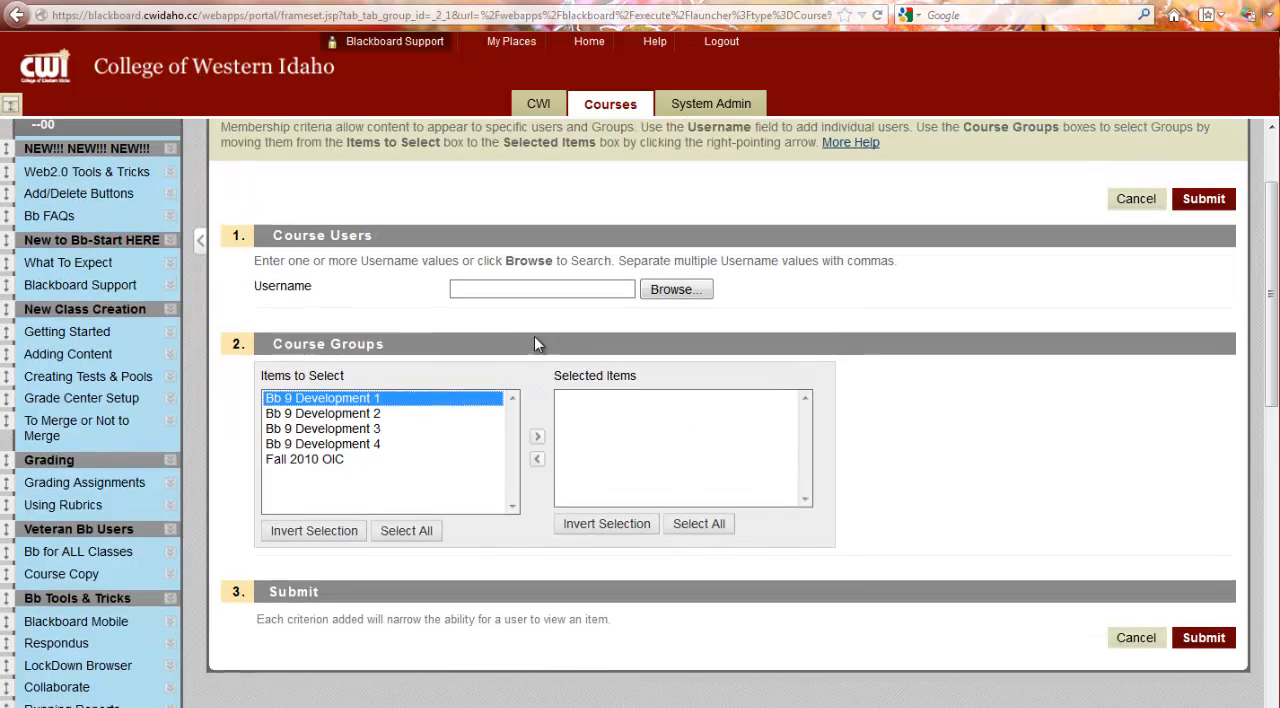
pyautogui.click(538, 442)
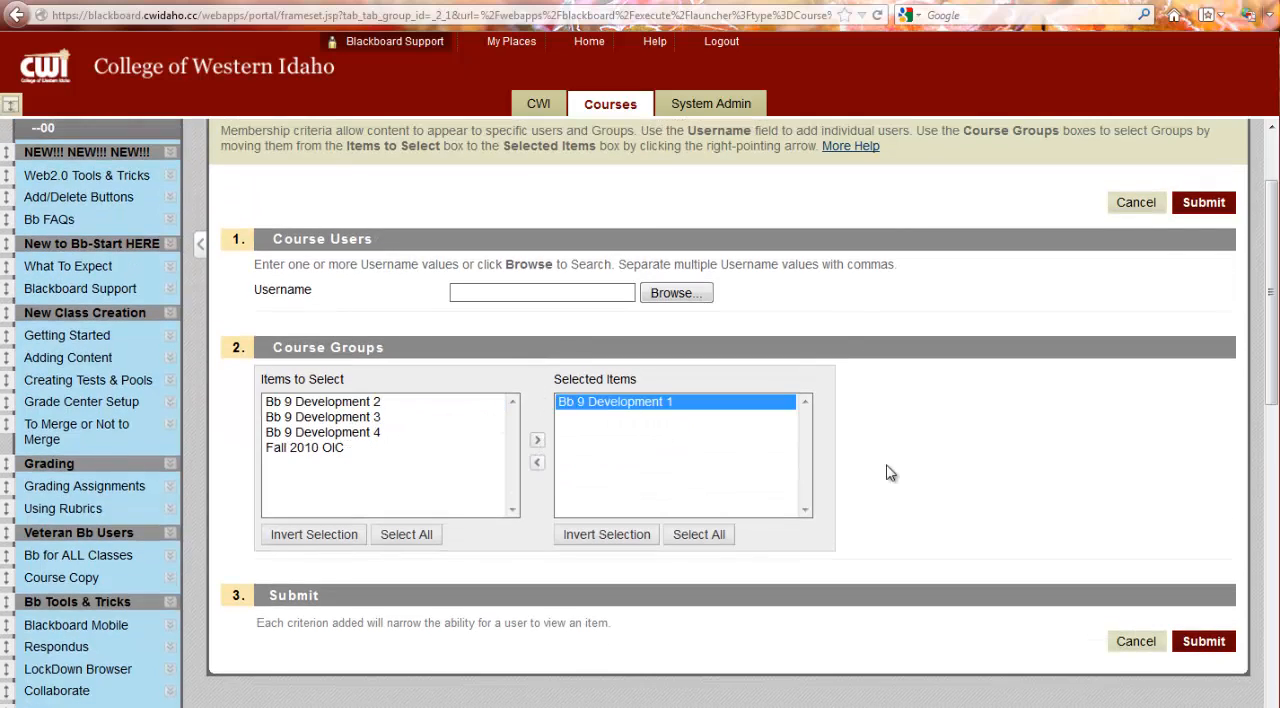
pyautogui.click(1204, 642)
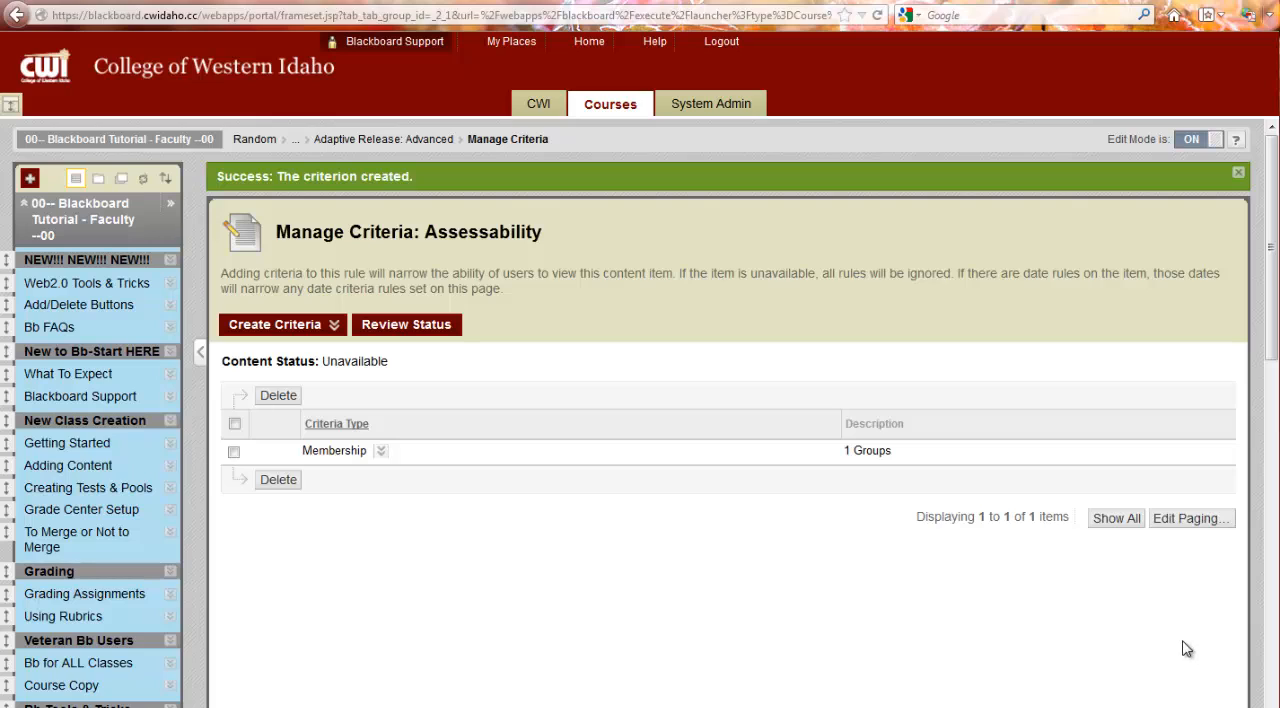
# Step: Begin a date criterion for the rule and set Display After to 10/16/2012 at 09:30 AM
pyautogui.click(269, 326)
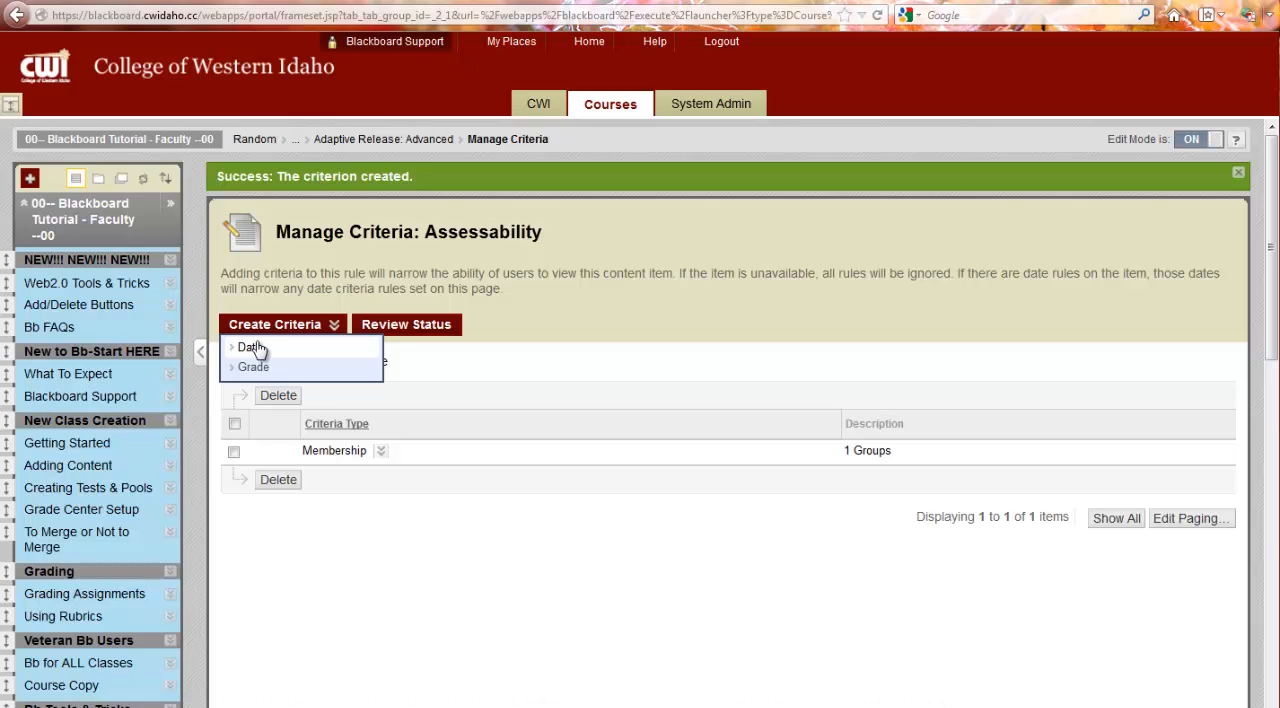
pyautogui.click(254, 347)
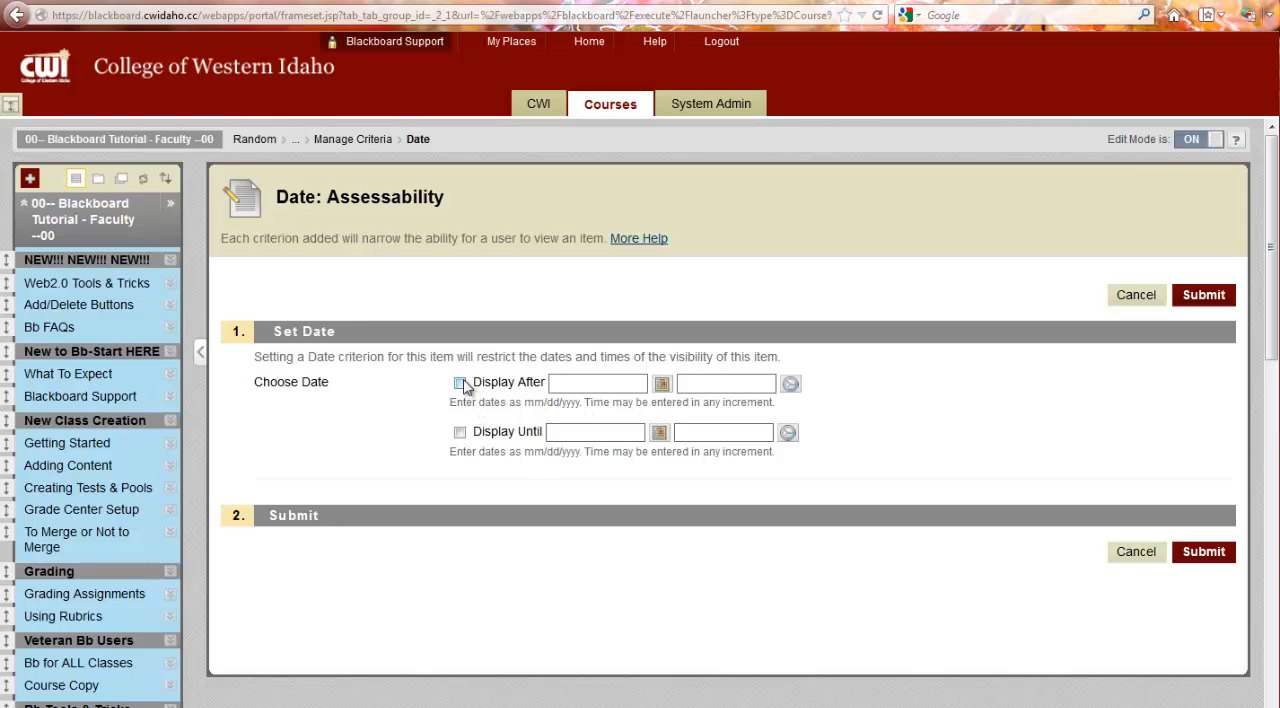
pyautogui.click(459, 384)
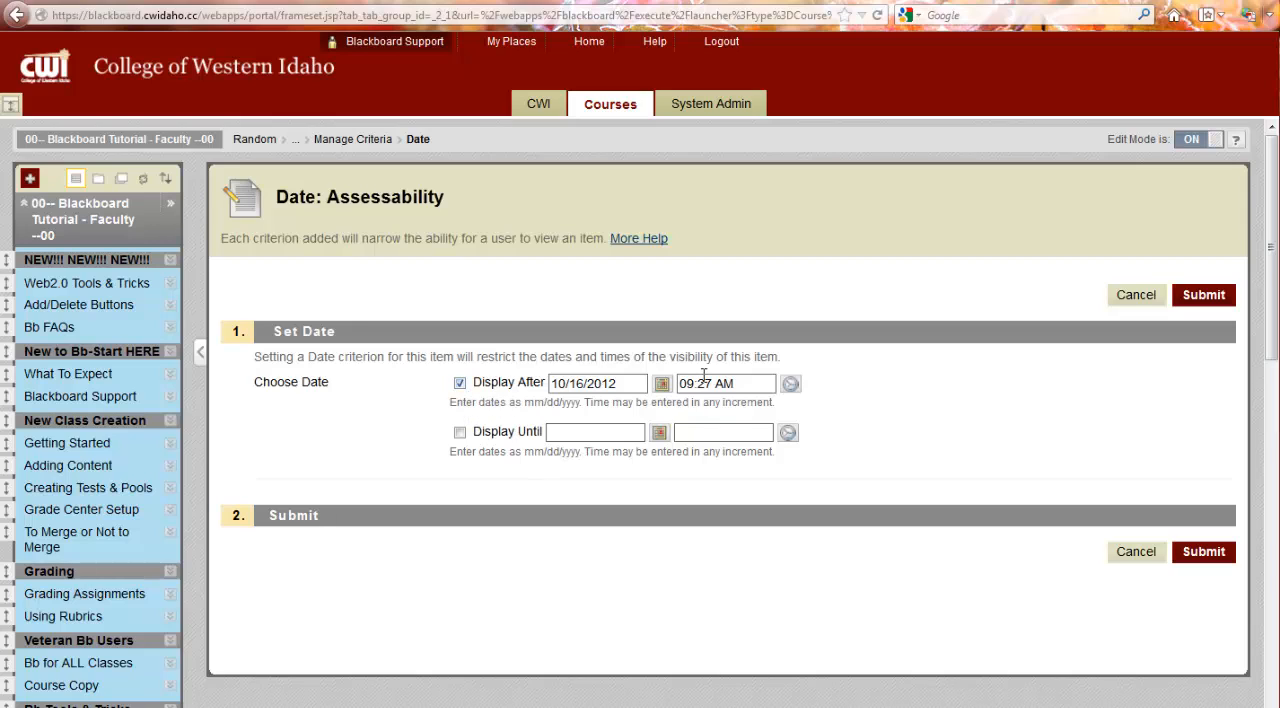
pyautogui.click(791, 386)
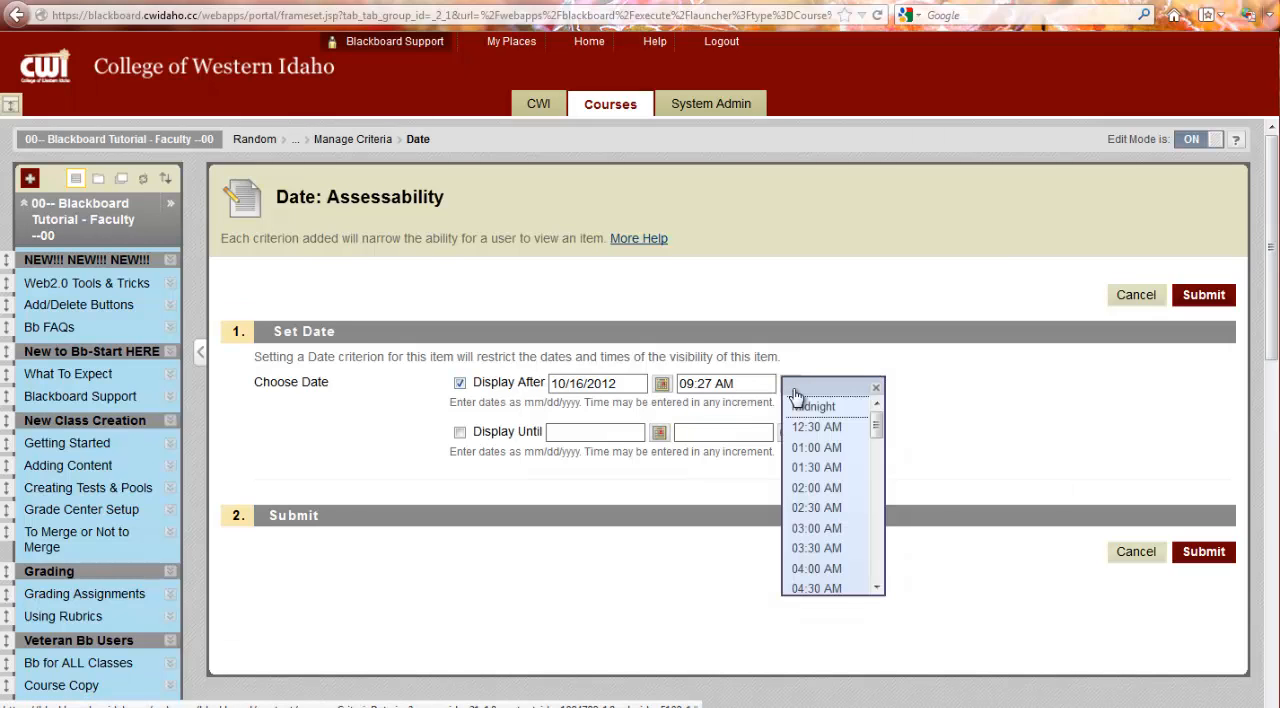
pyautogui.moveTo(876, 429); pyautogui.dragTo(873, 475)
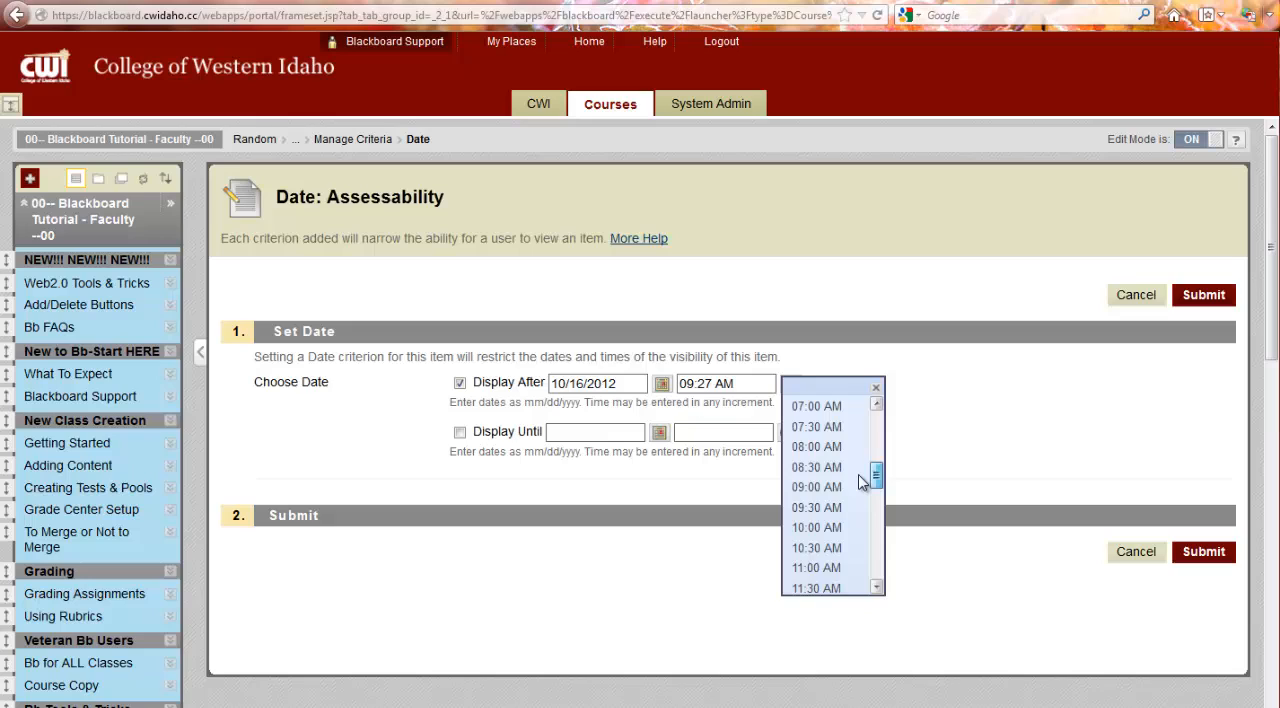
pyautogui.click(812, 508)
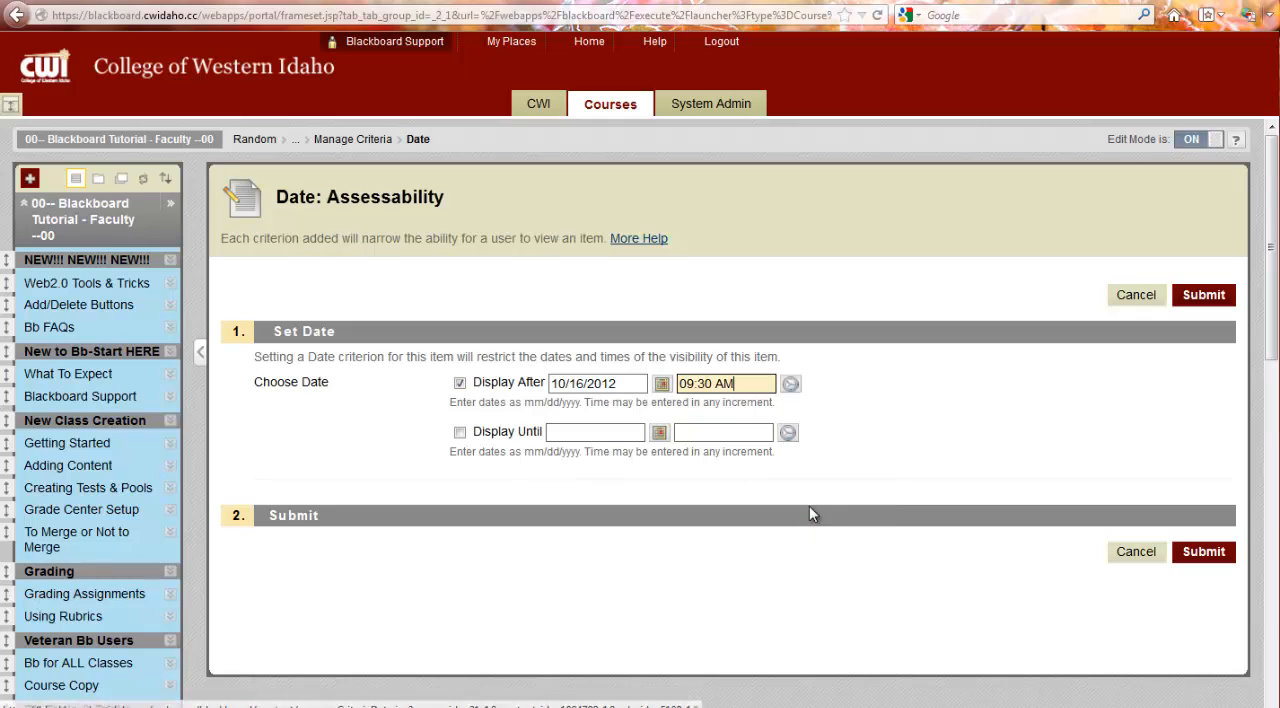
# Step: Set Display Until to 10/16/2012 at 12:00 PM and submit the date criterion
pyautogui.click(460, 433)
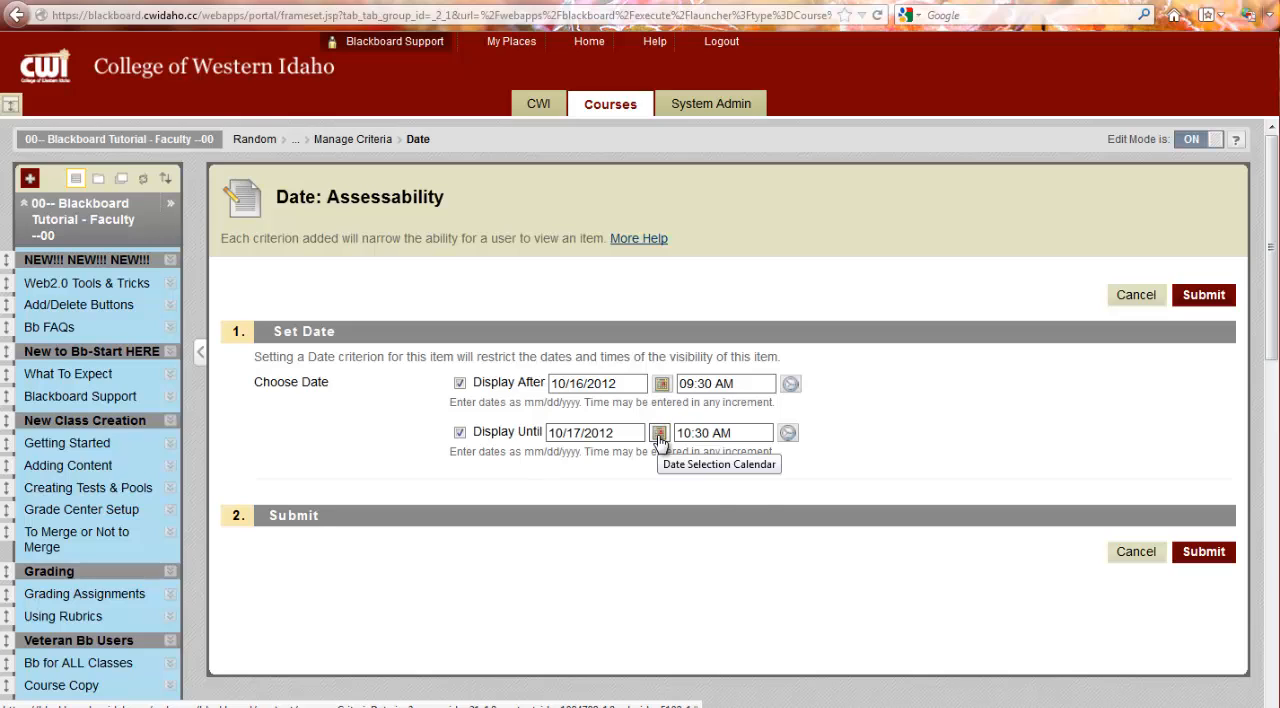
pyautogui.click(659, 434)
pyautogui.click(735, 532)
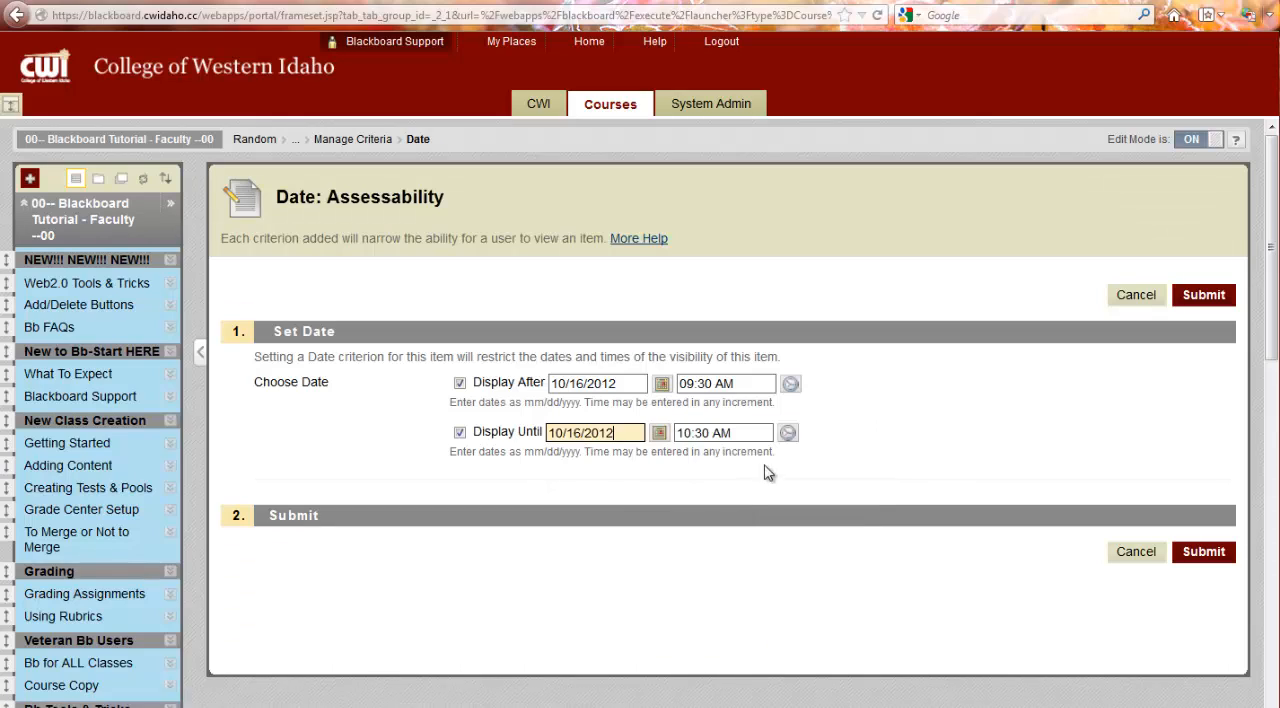
pyautogui.click(788, 433)
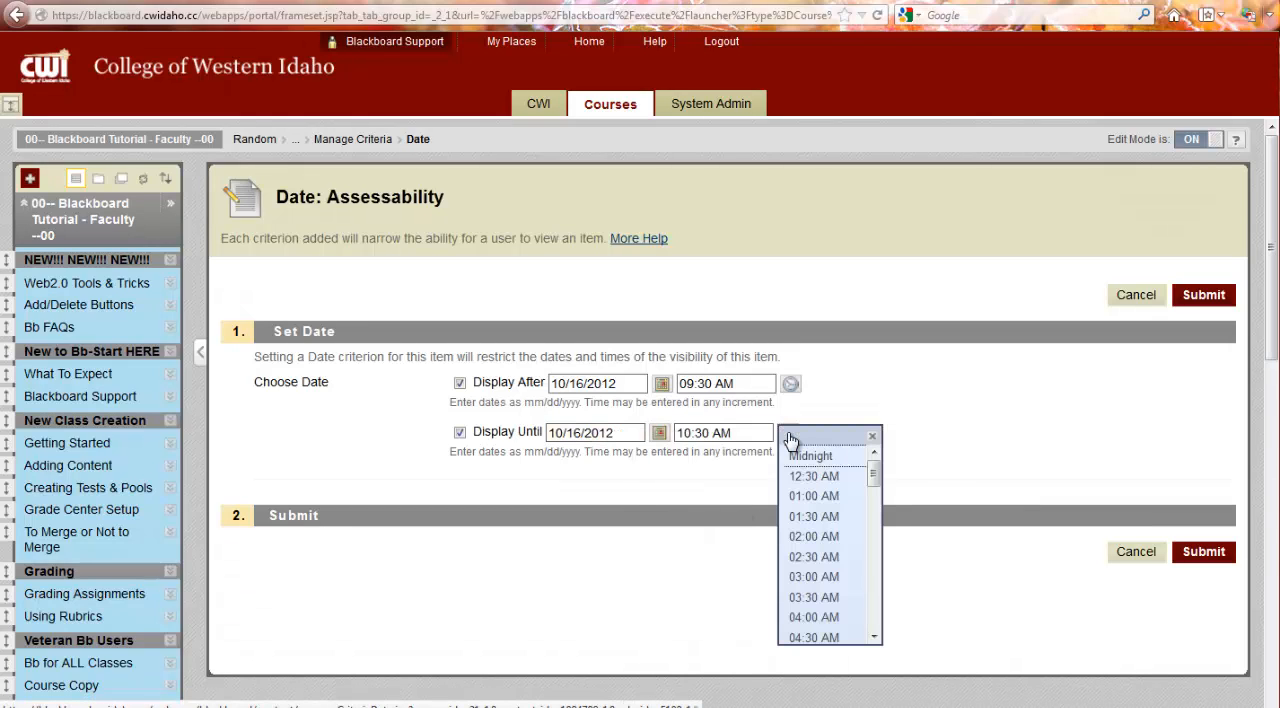
pyautogui.moveTo(874, 478); pyautogui.dragTo(871, 542)
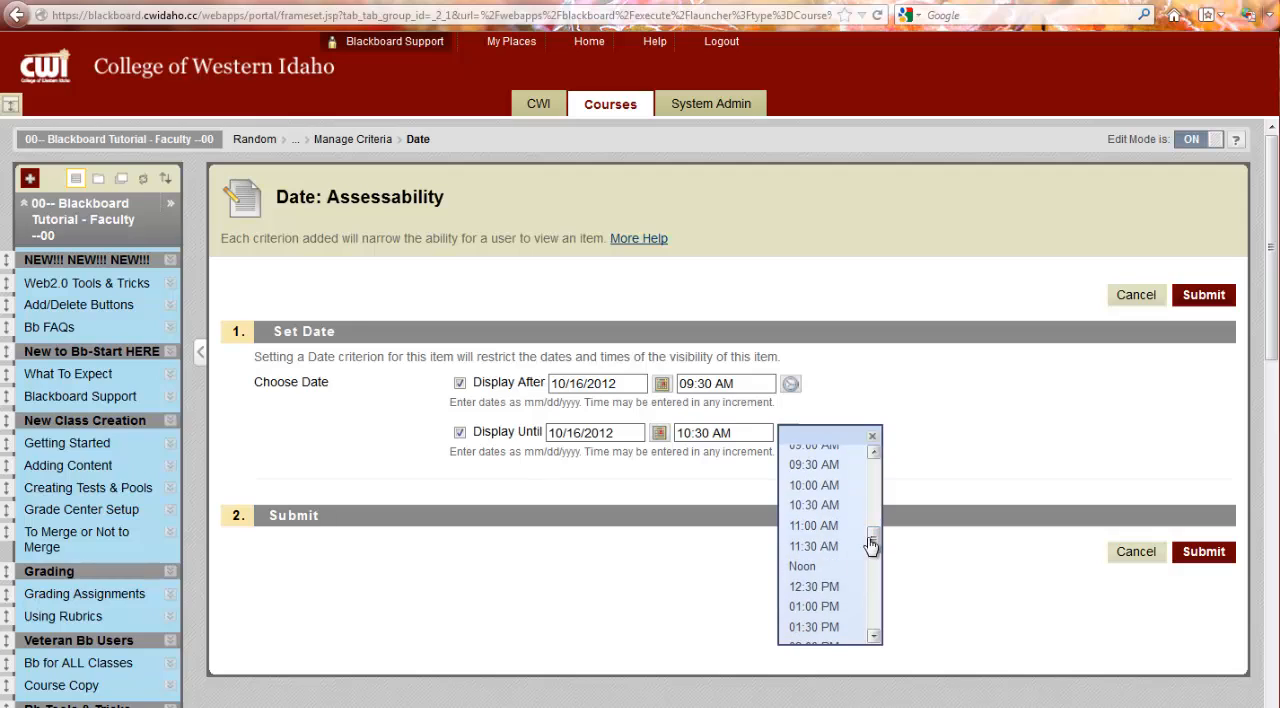
pyautogui.click(817, 571)
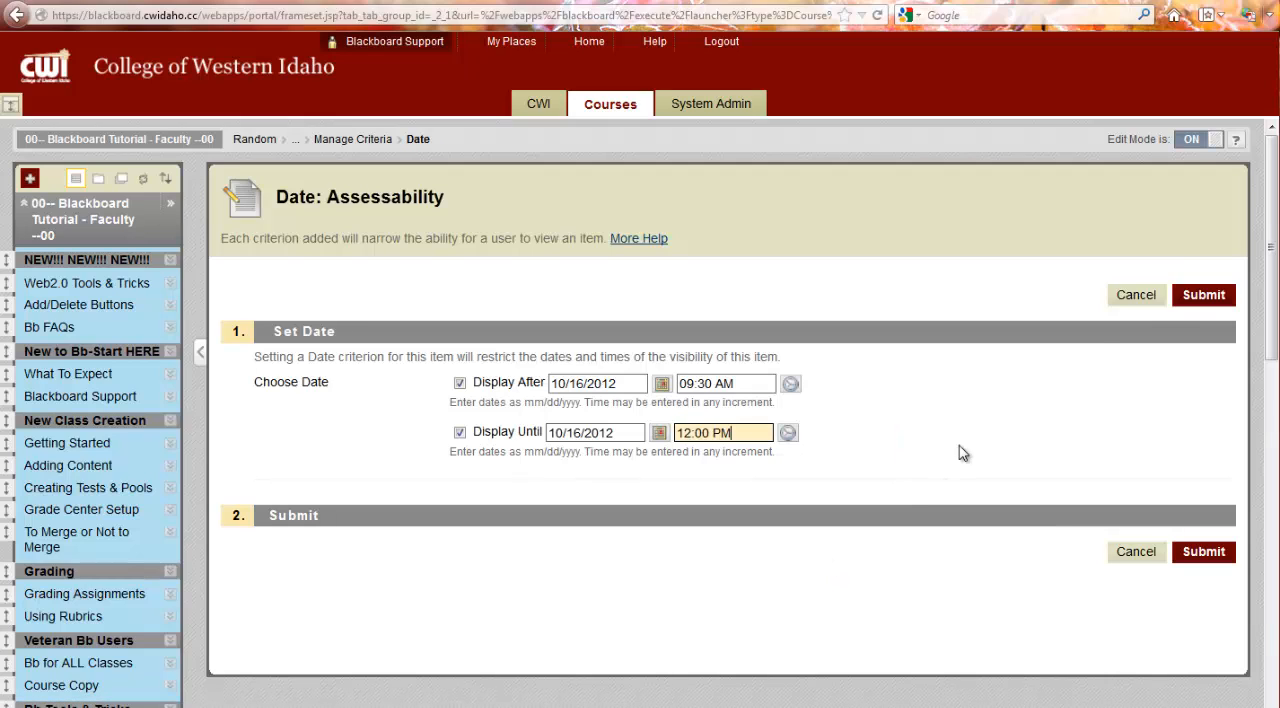
pyautogui.click(1215, 303)
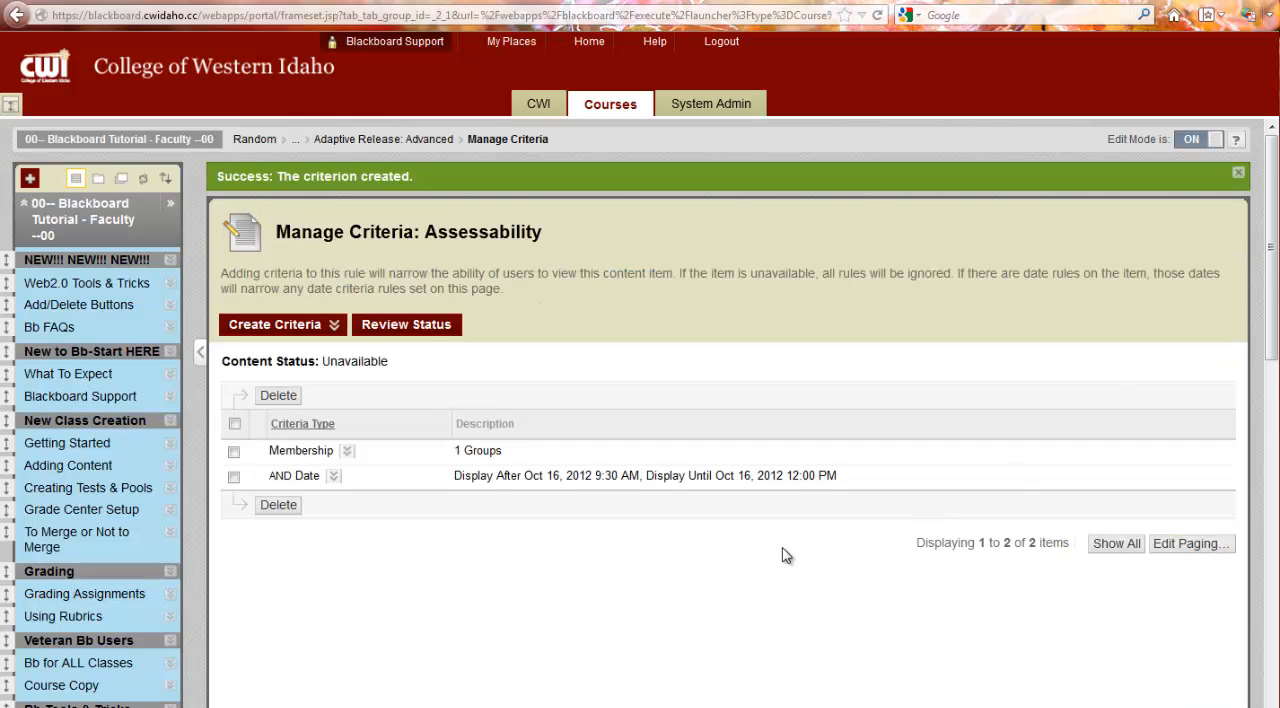
# Step: Accept the rule's criteria and close the advanced adaptive release settings to return to the Random folder
pyautogui.scroll(-4, 931, 580)
pyautogui.scroll(2, 366, 246)
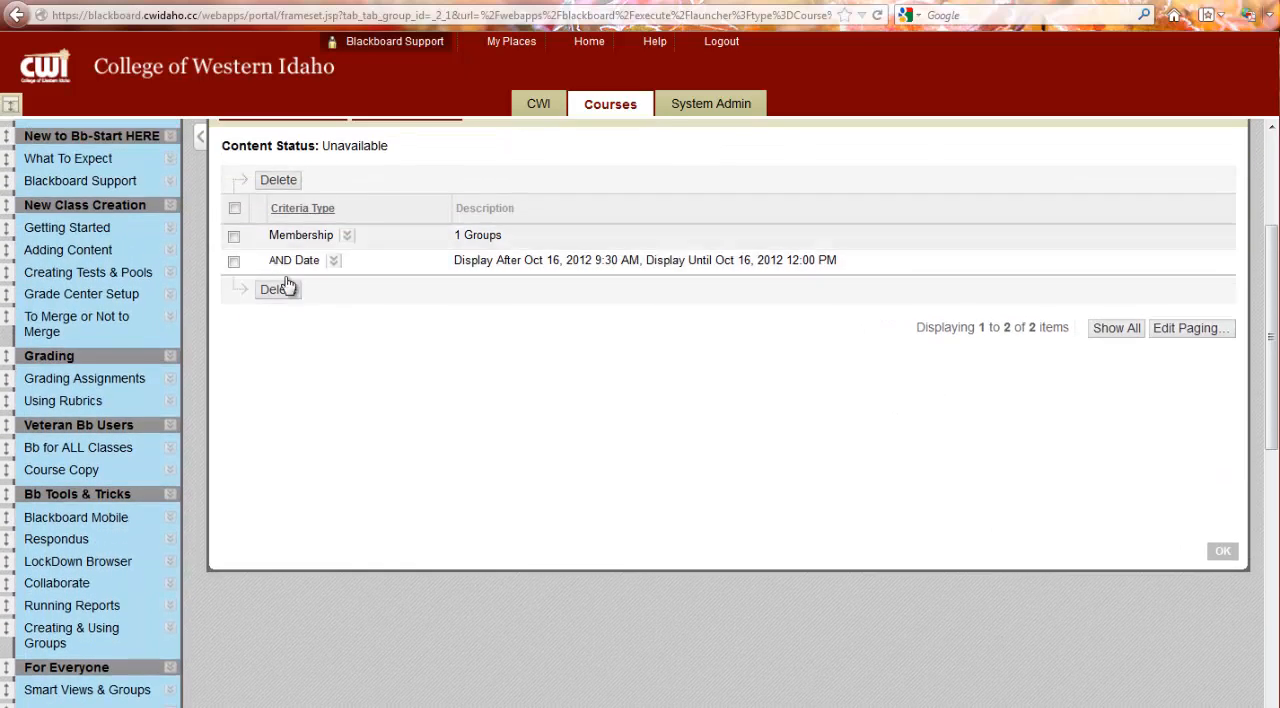
pyautogui.click(1226, 556)
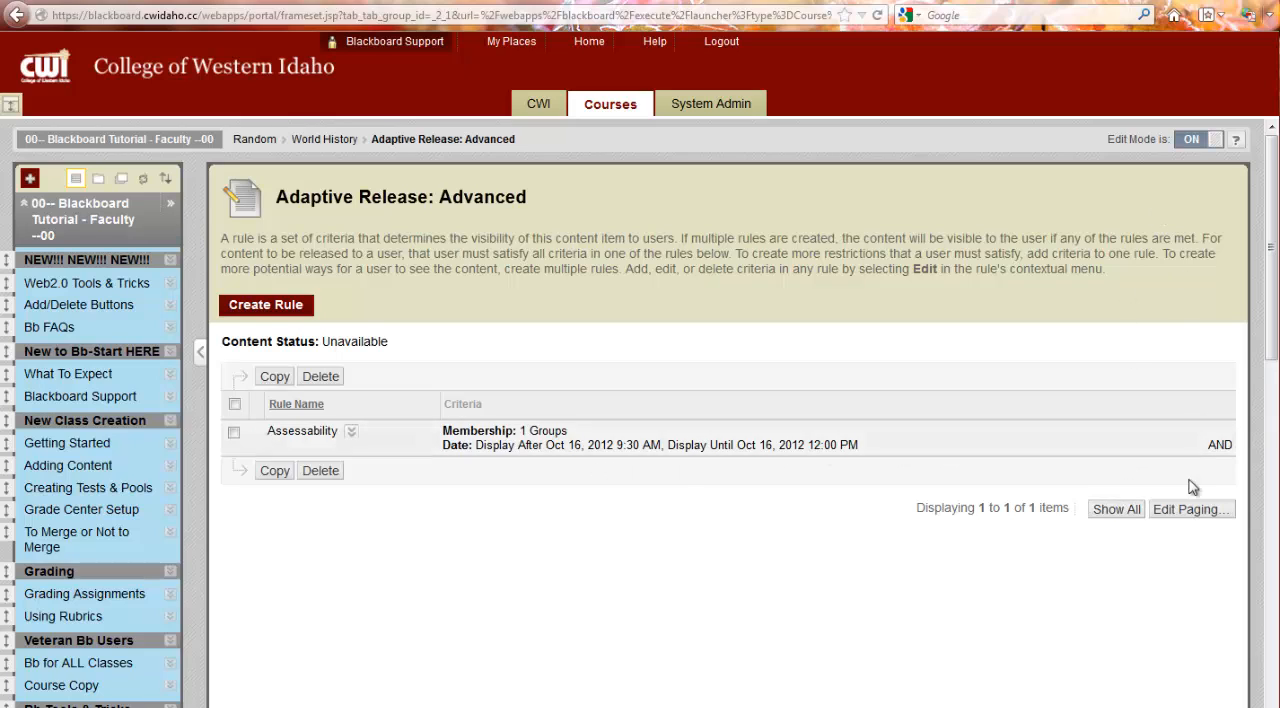
pyautogui.scroll(-3, 1210, 657)
pyautogui.scroll(-2, 1210, 657)
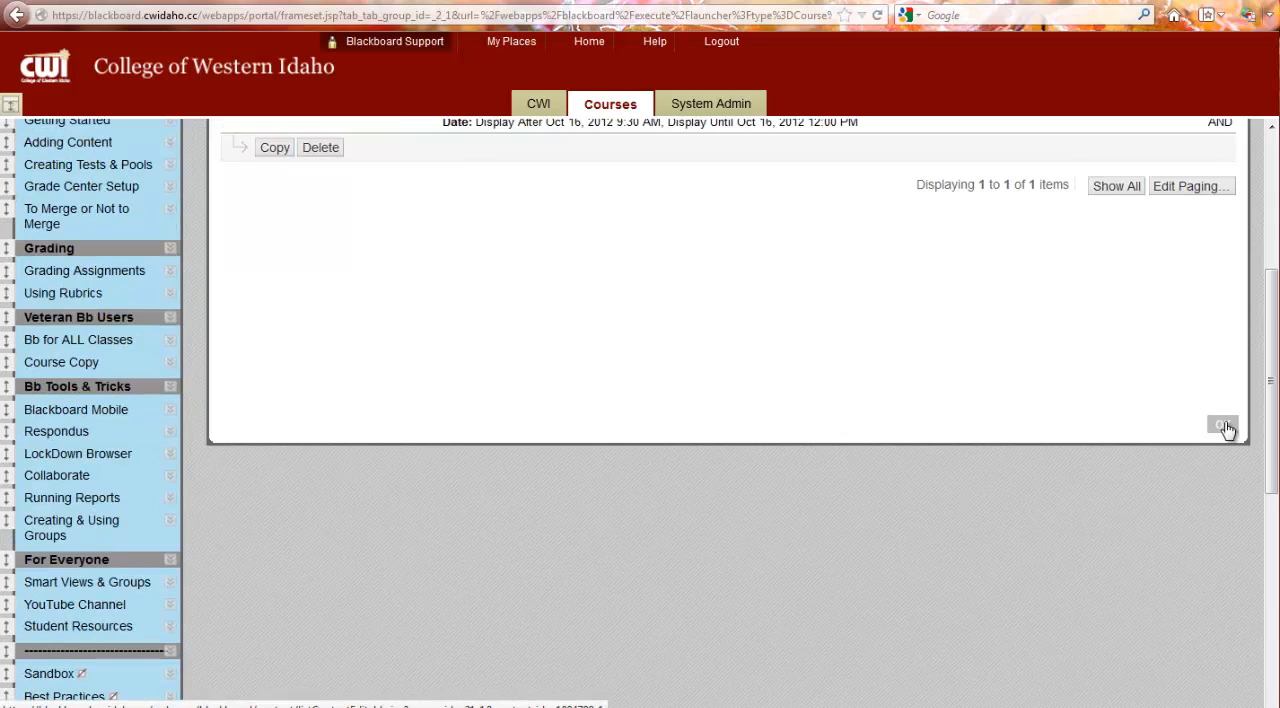
pyautogui.click(1224, 426)
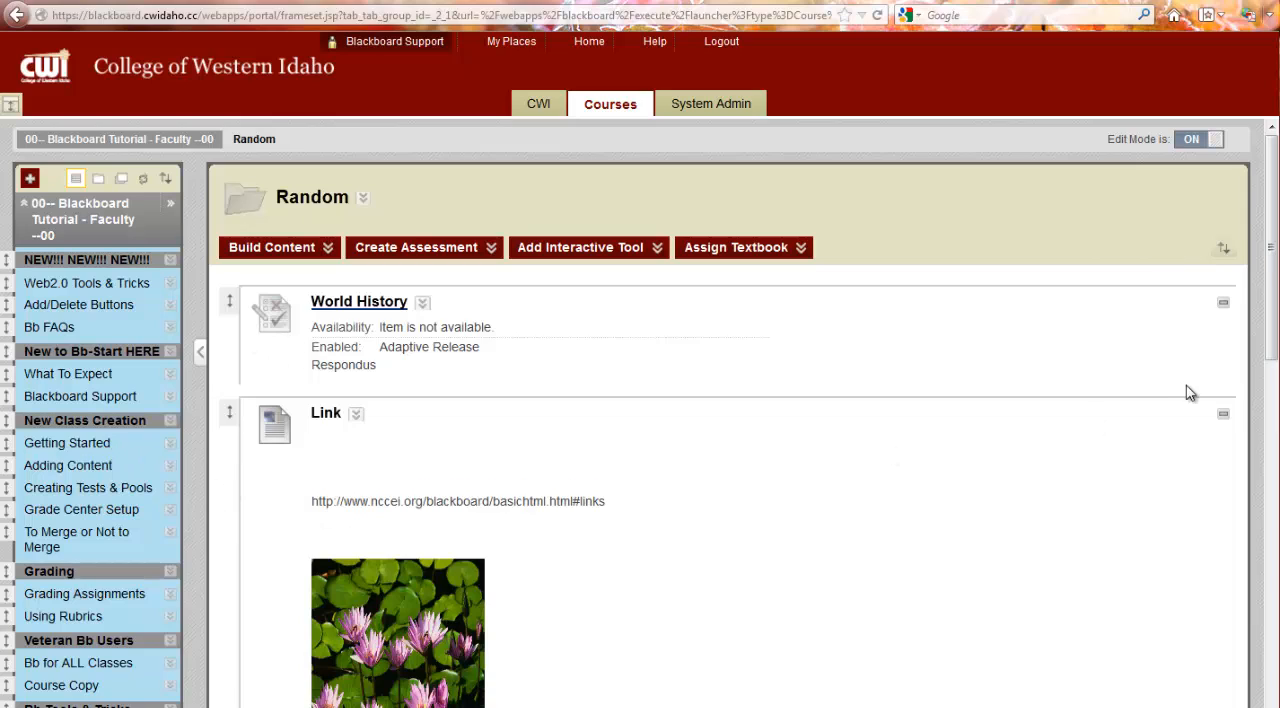
# Step: Open the course's list of tests from the Tests, Surveys, and Pools course tool
pyautogui.moveTo(1272, 347); pyautogui.dragTo(1229, 682)
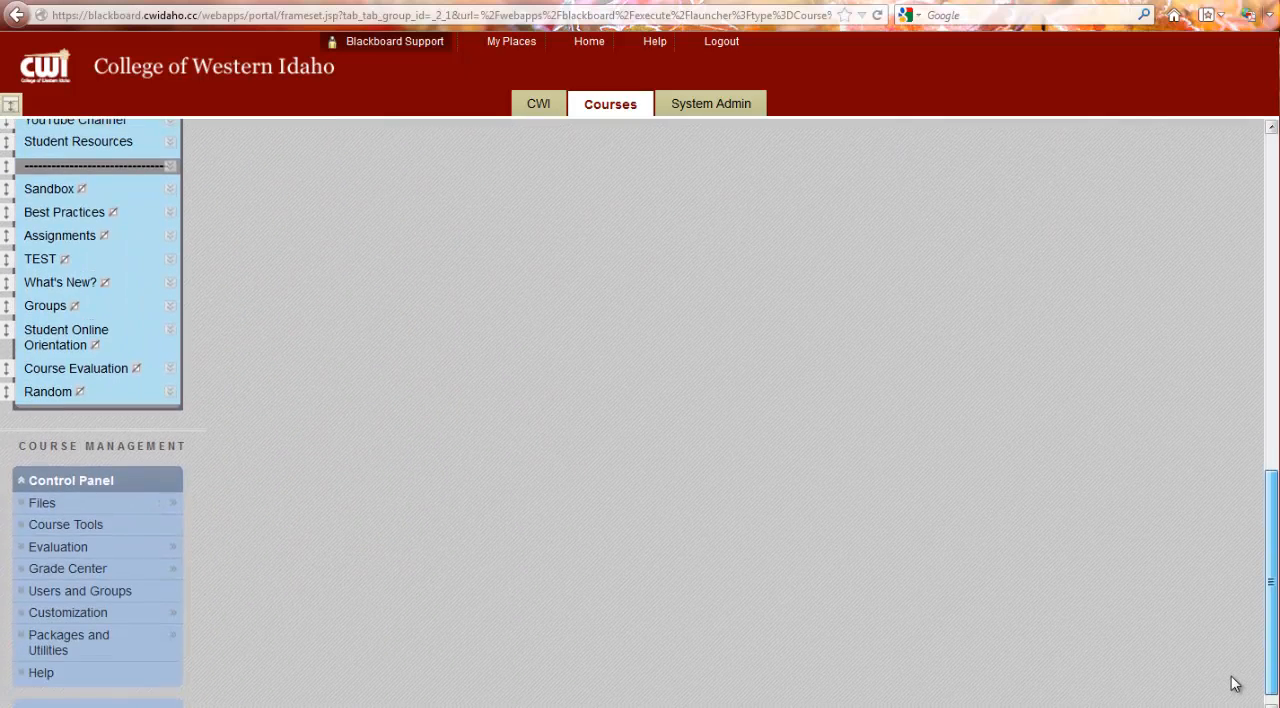
pyautogui.click(104, 535)
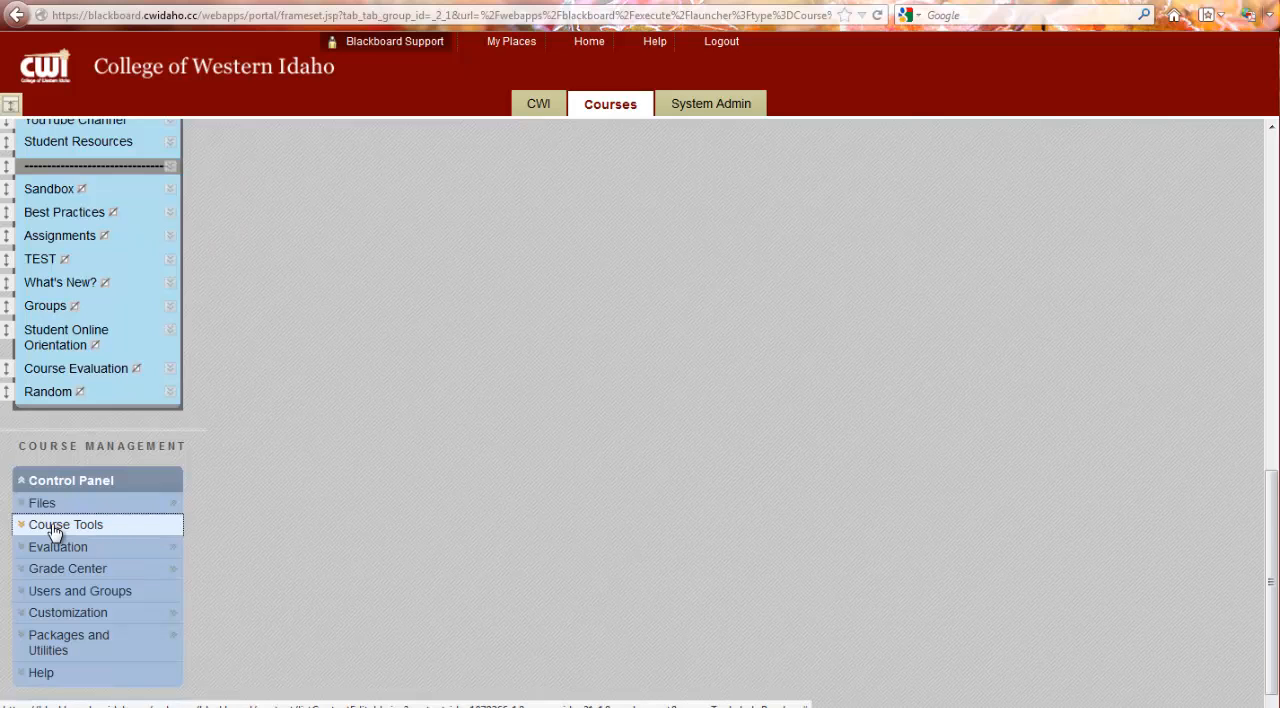
pyautogui.click(55, 530)
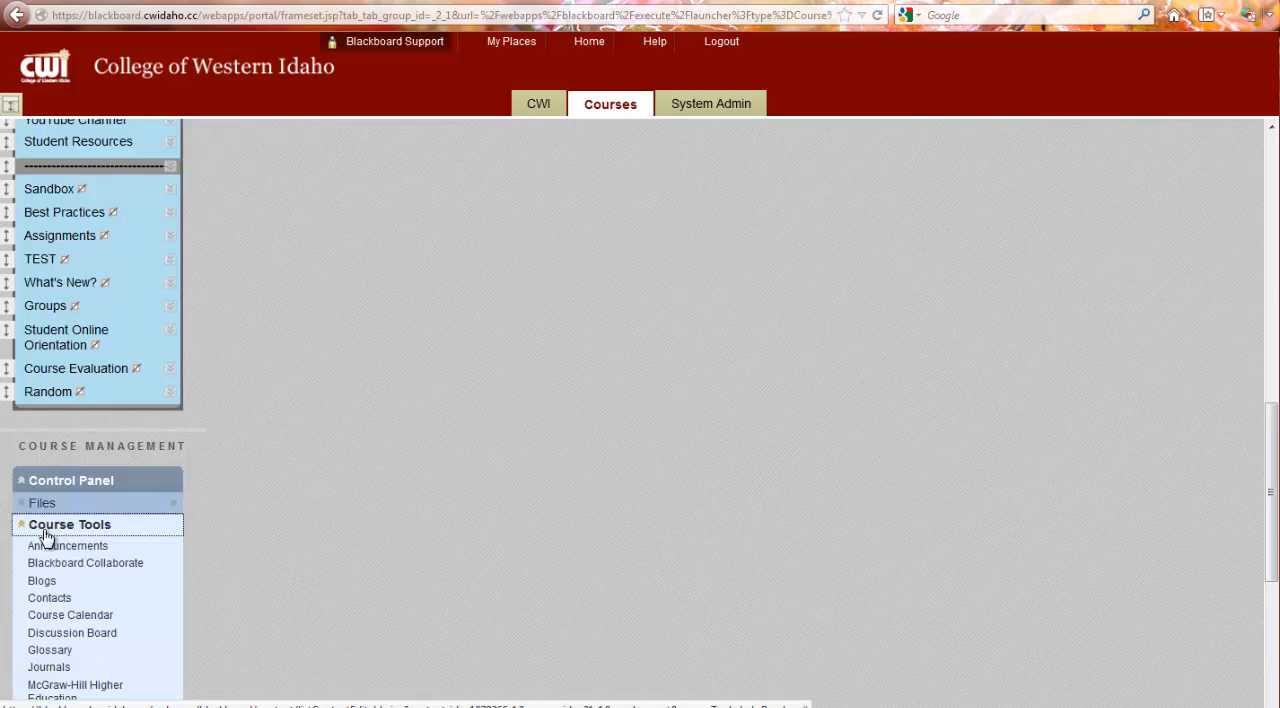
pyautogui.scroll(-5, 86, 491)
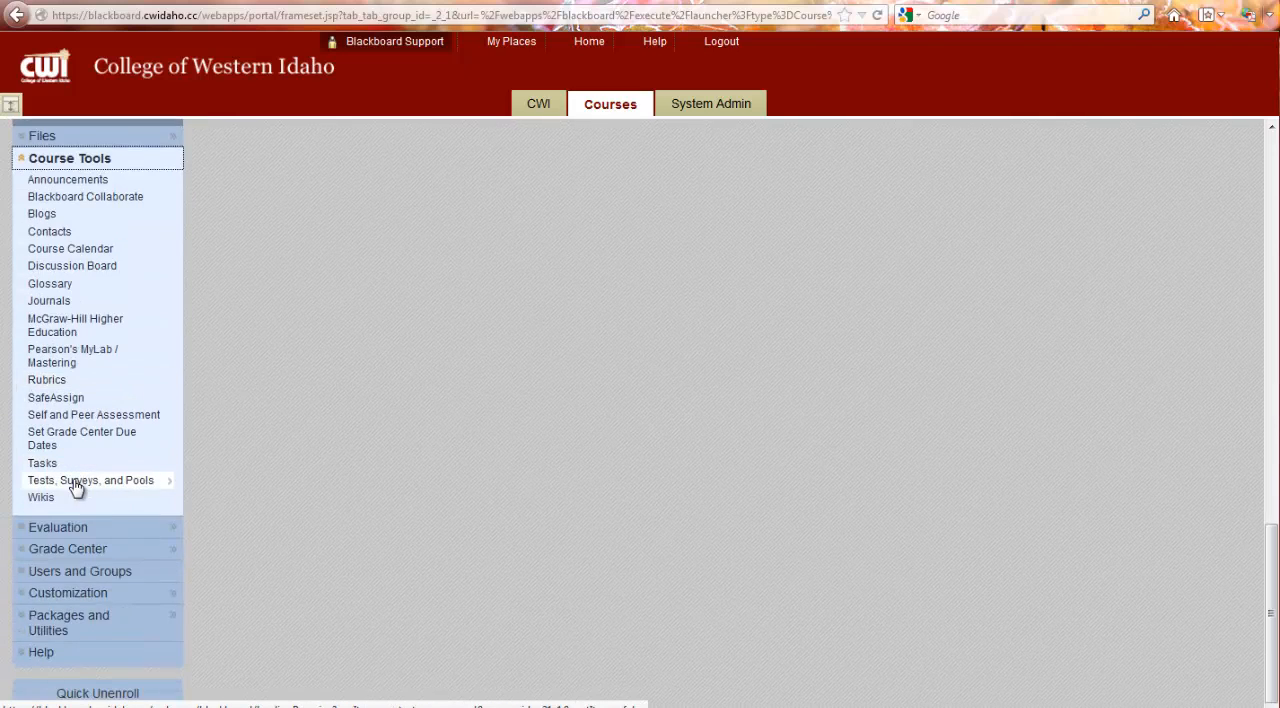
pyautogui.click(77, 481)
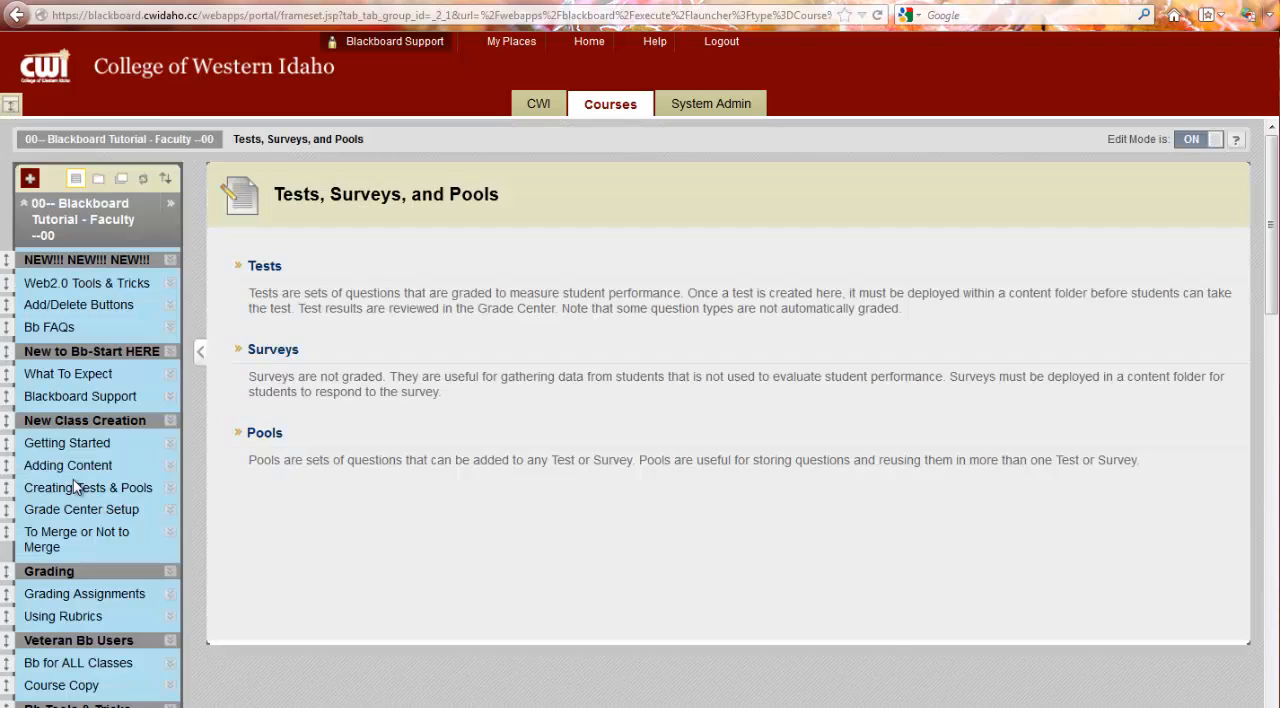
pyautogui.click(268, 268)
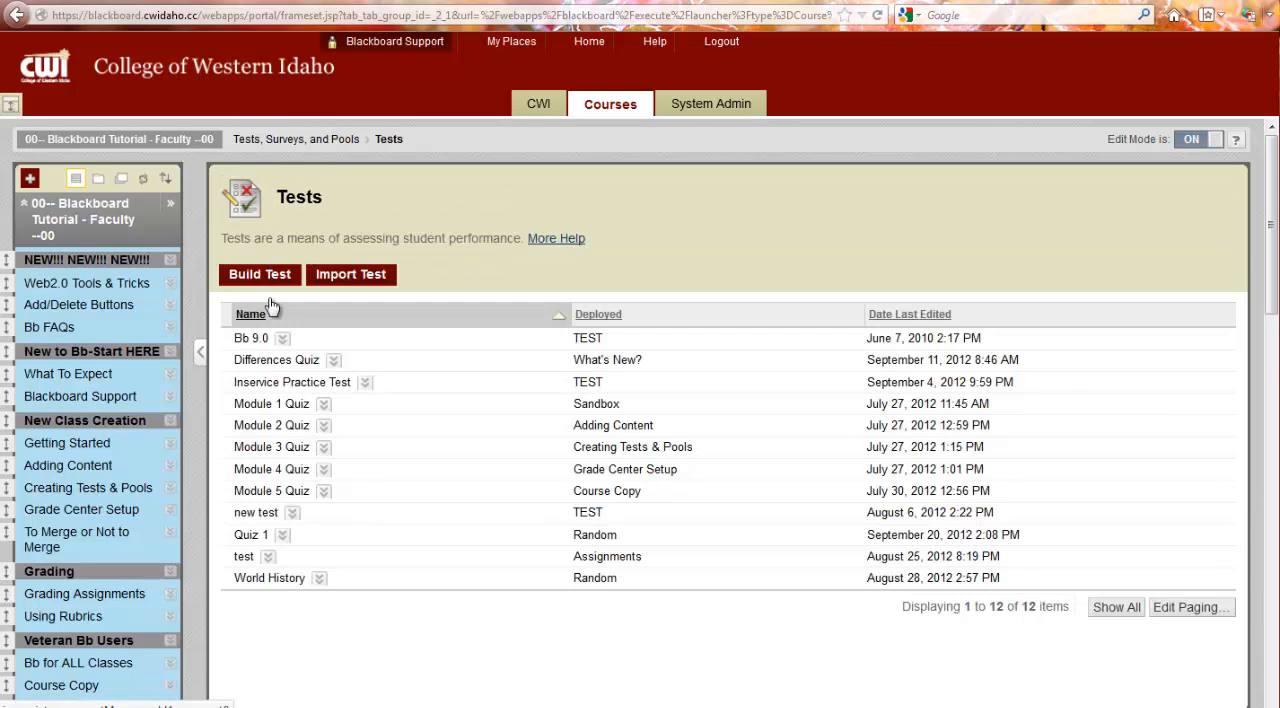
# Step: Make a copy of the World History test in the course's list of tests
pyautogui.click(320, 580)
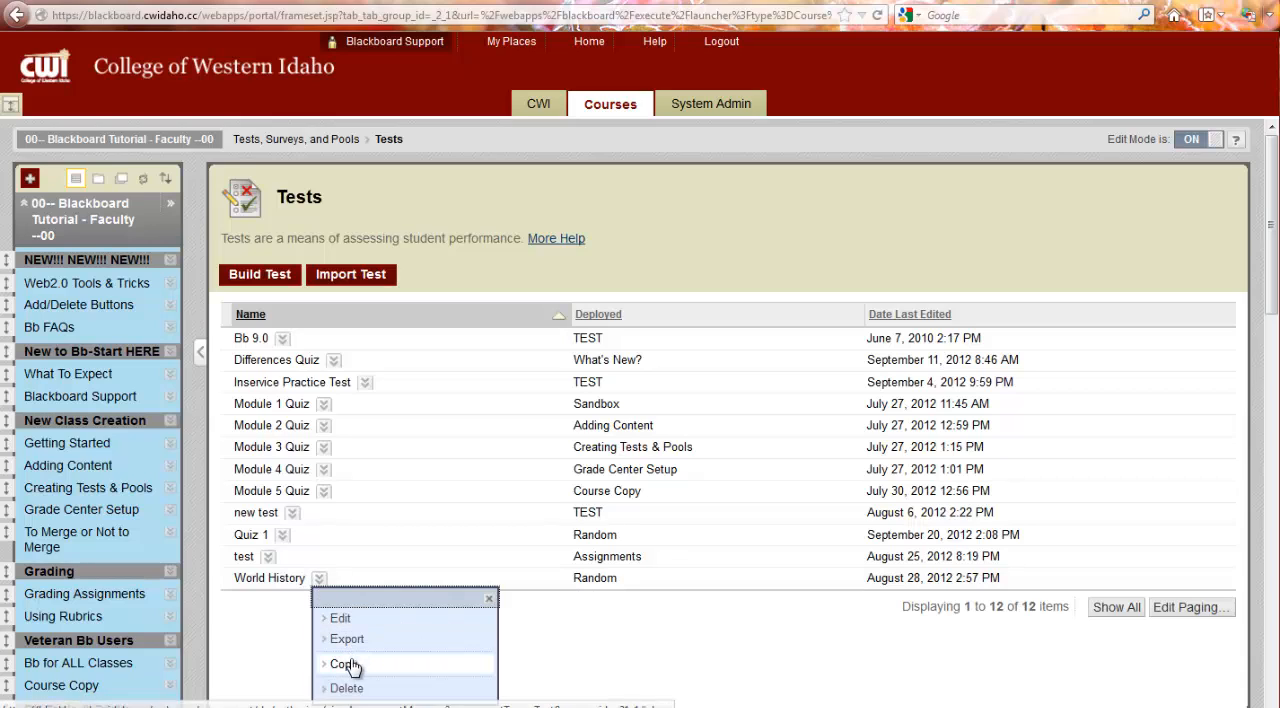
pyautogui.click(343, 665)
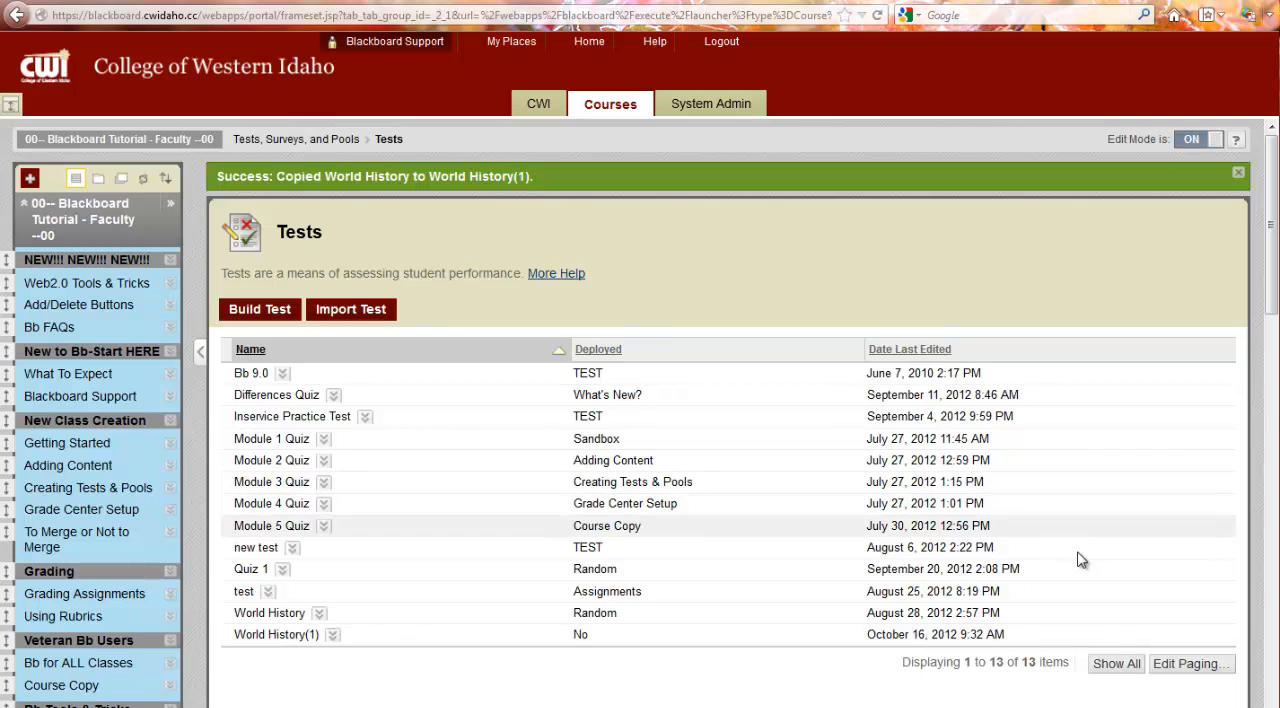
pyautogui.scroll(-3, 1215, 650)
pyautogui.scroll(2, 1164, 590)
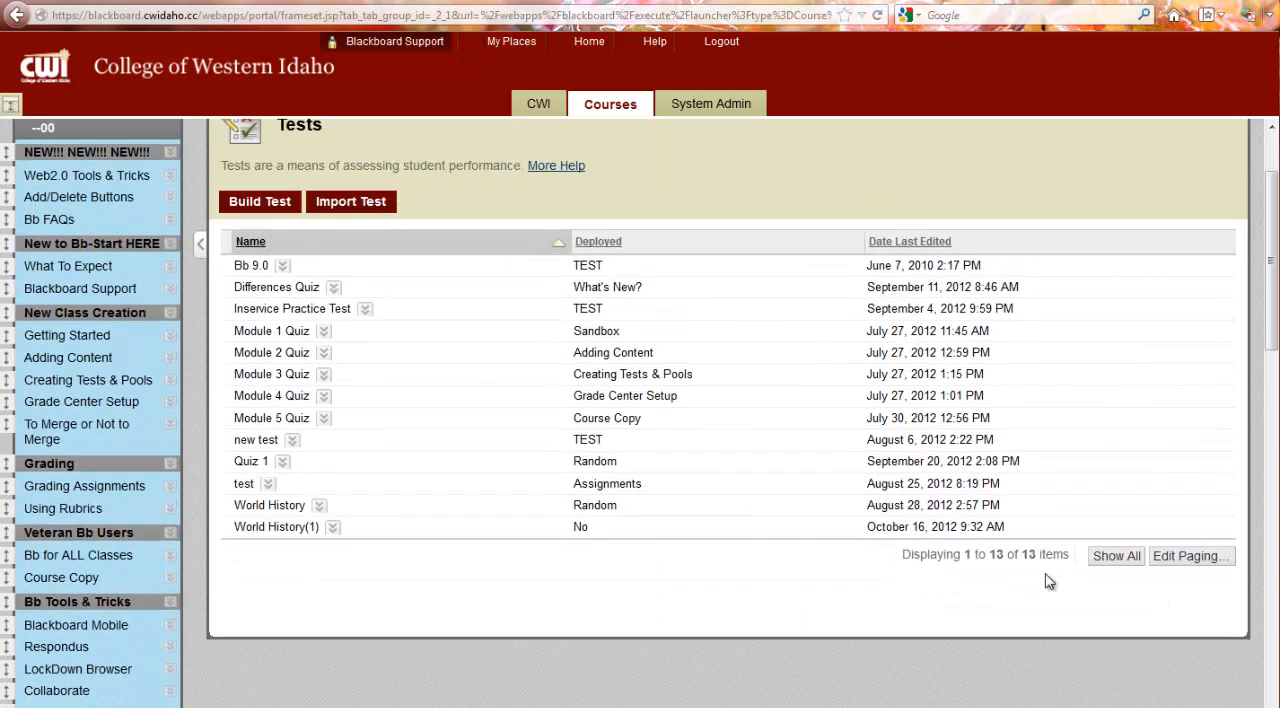
# Step: Open the Random folder and deploy the existing test World History(1) there as a new test assessment
pyautogui.scroll(-6, 206, 630)
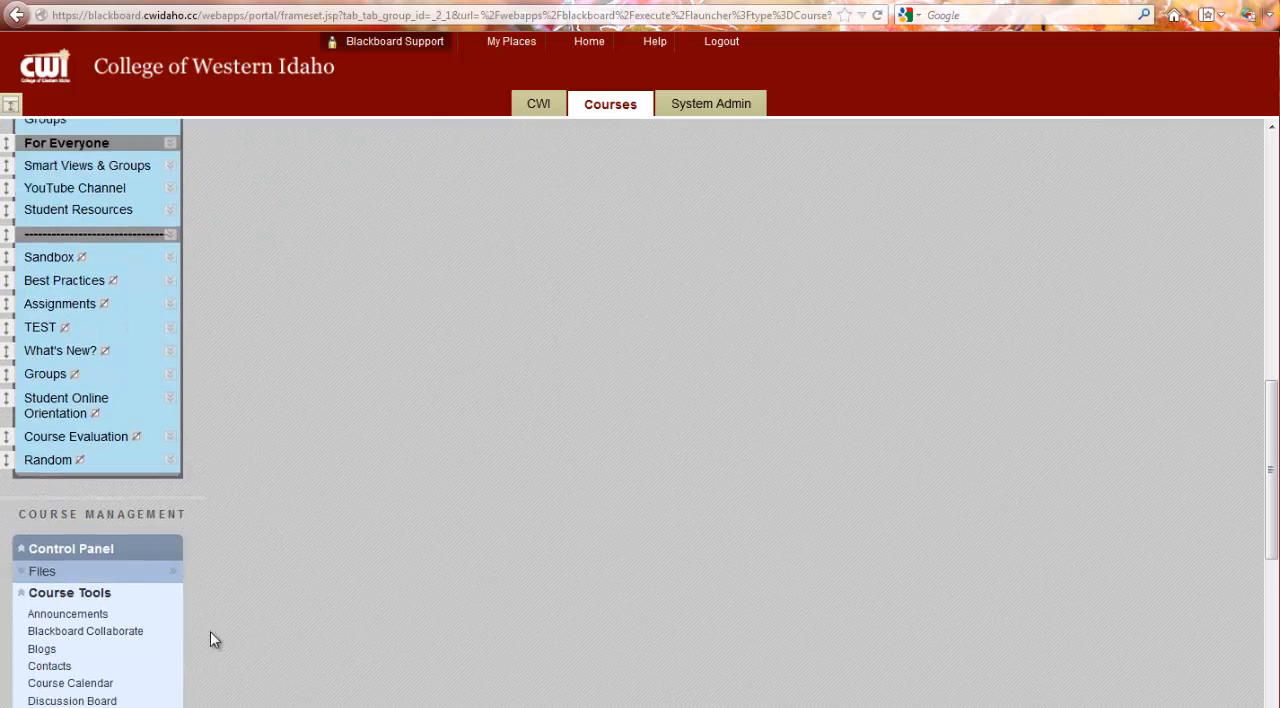
pyautogui.click(47, 446)
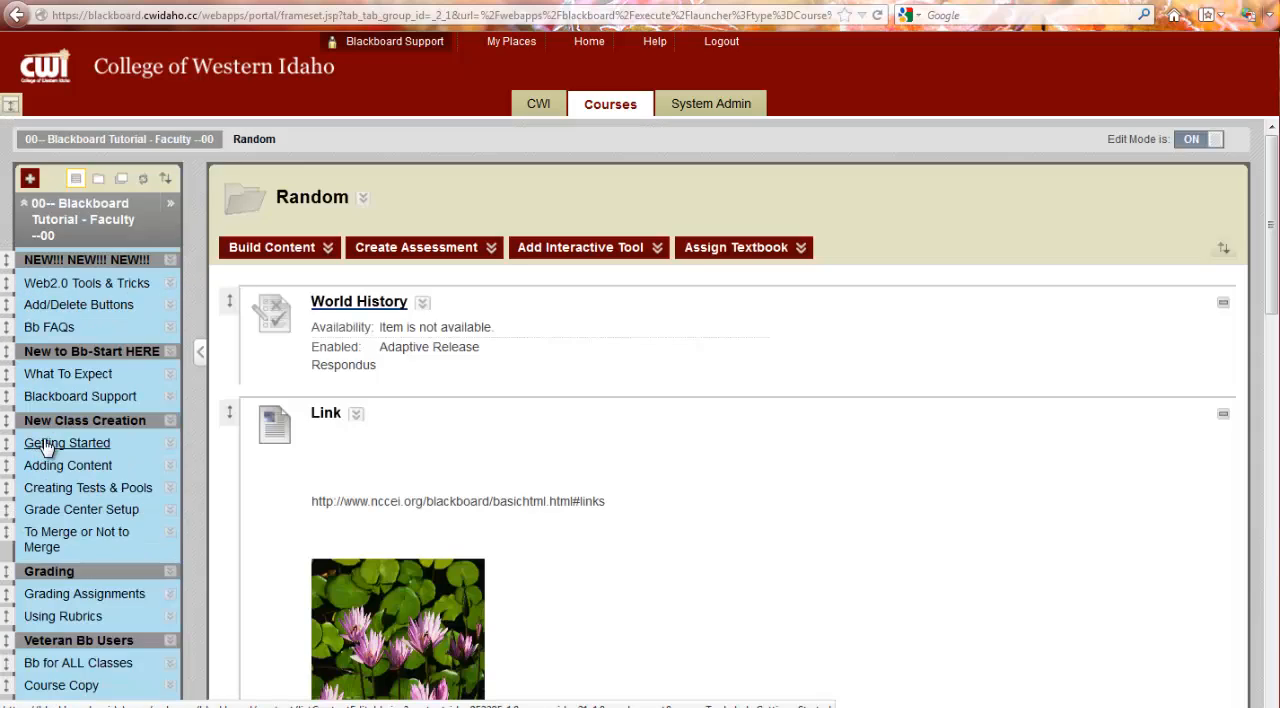
pyautogui.click(362, 252)
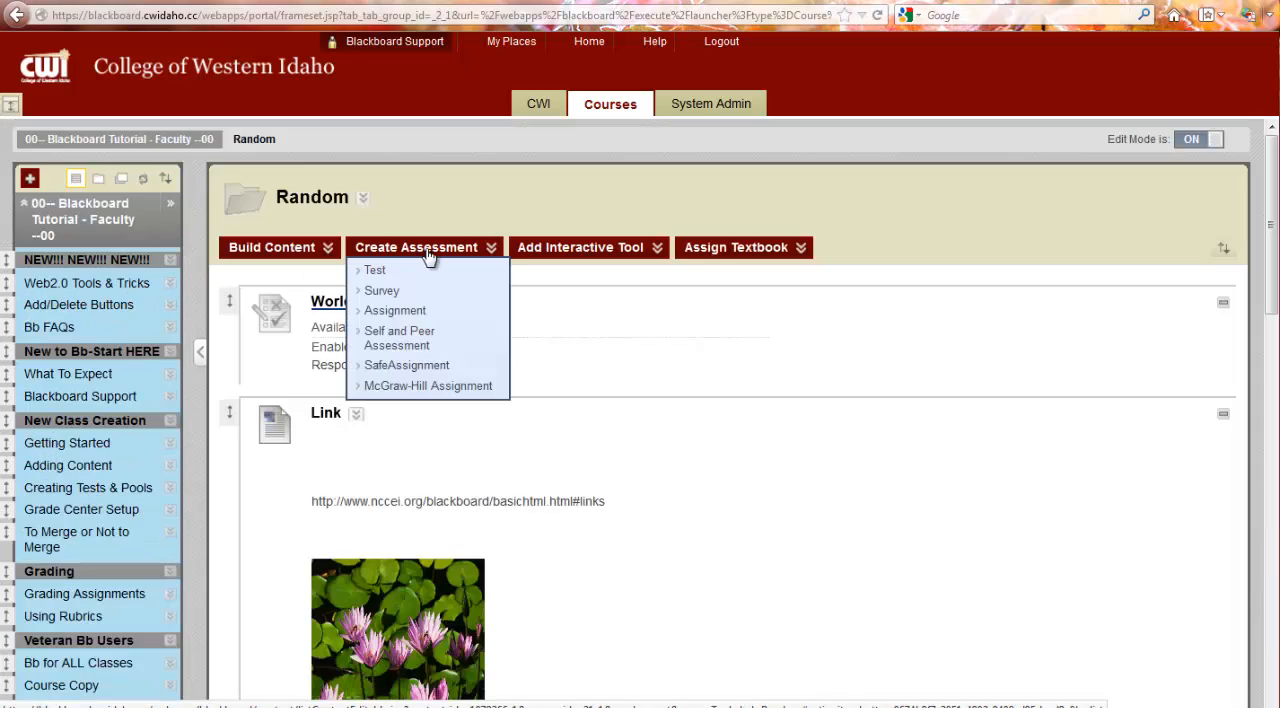
pyautogui.click(428, 273)
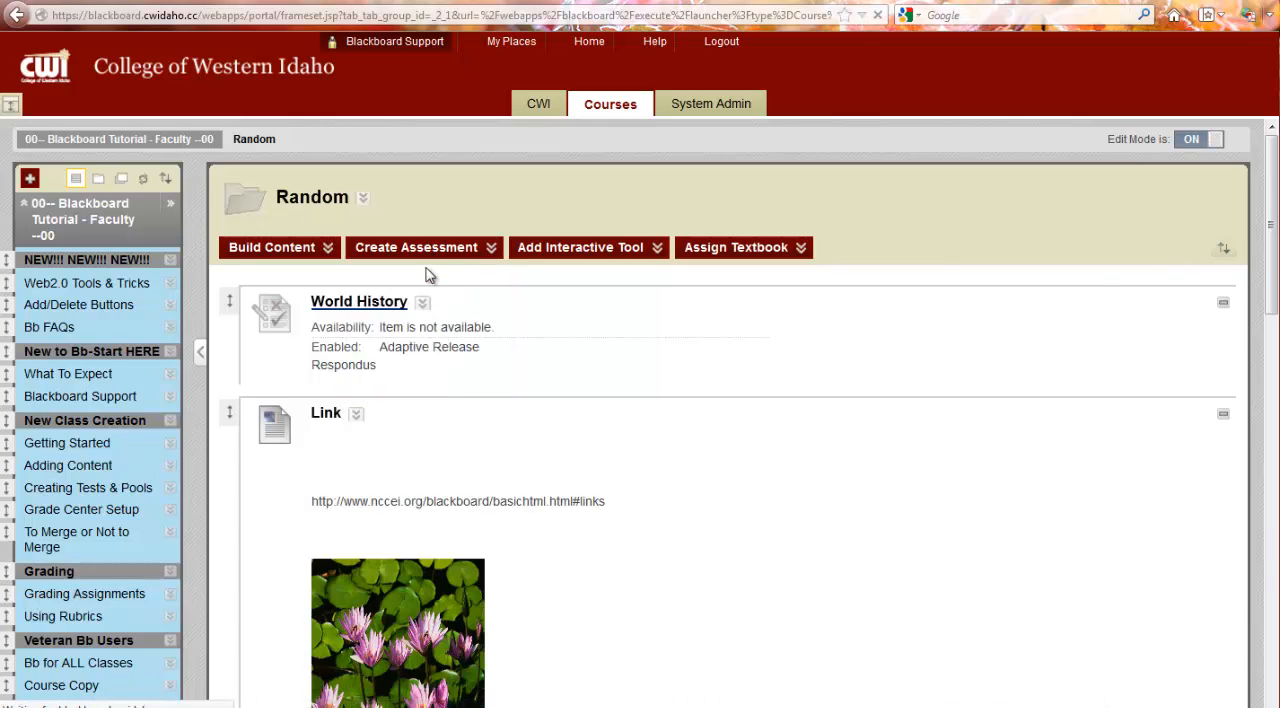
pyautogui.click(478, 428)
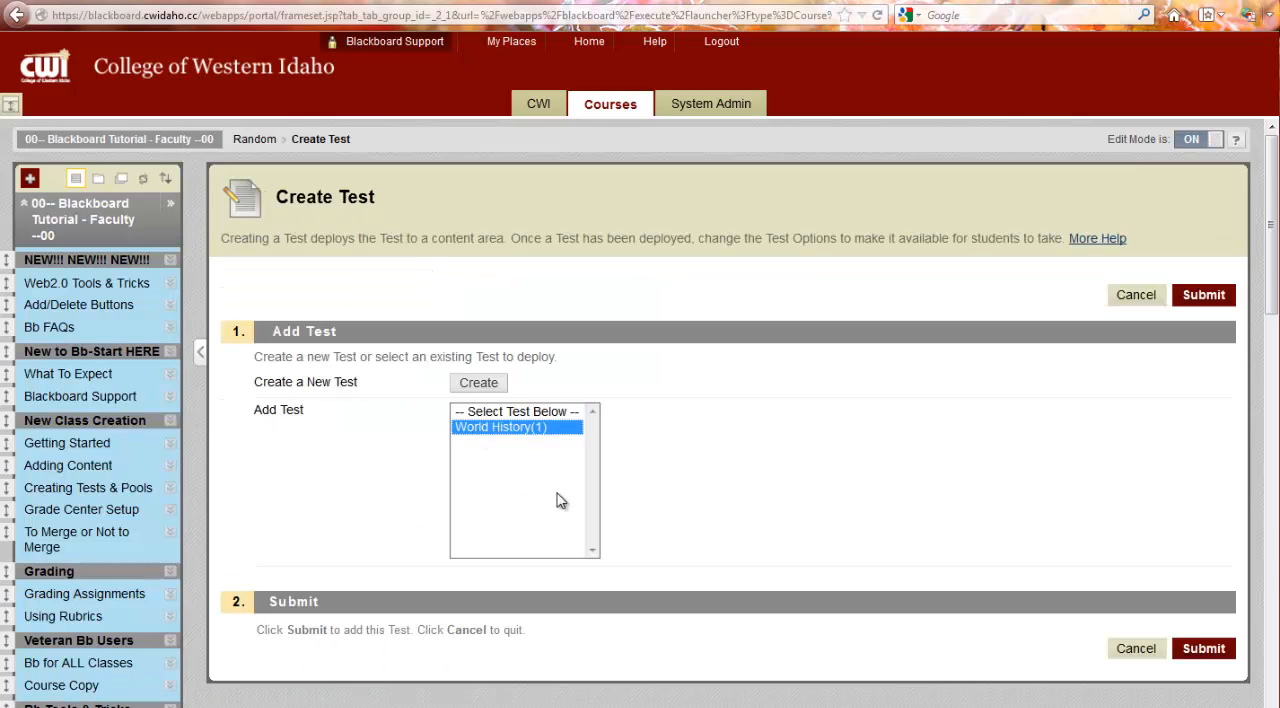
pyautogui.click(1210, 300)
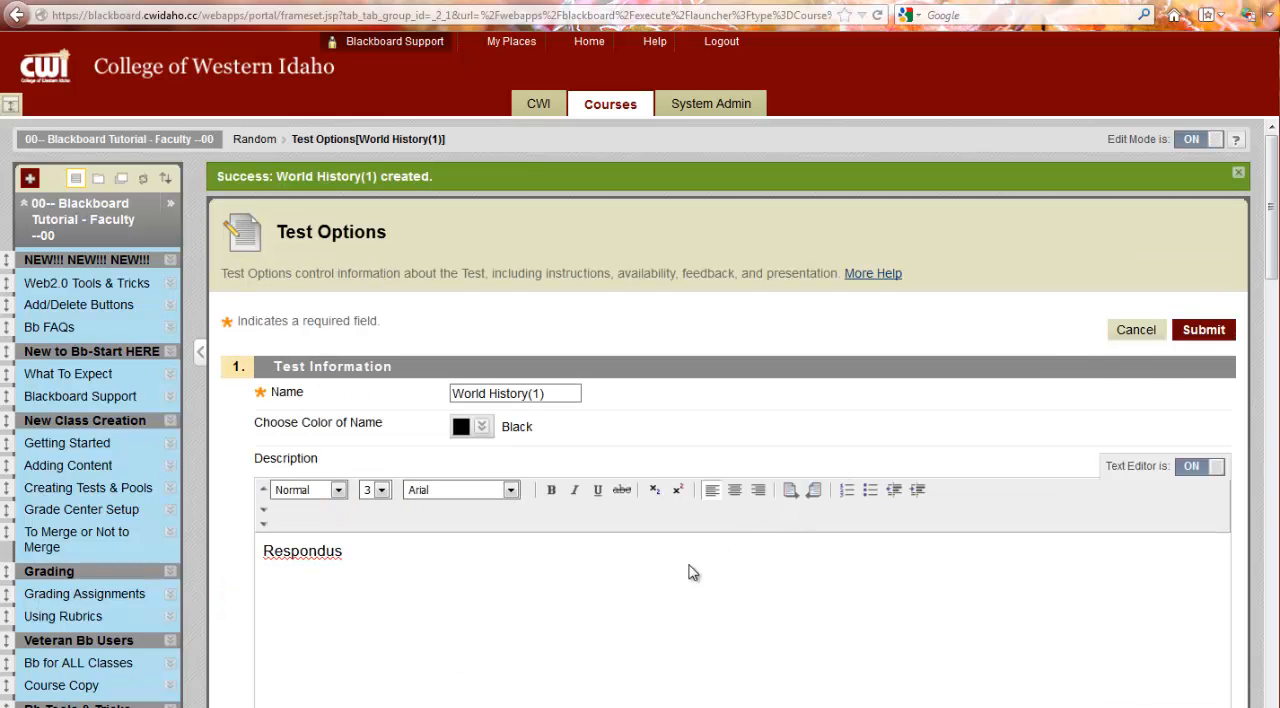
# Step: Enable Force Completion in the Test Availability options of World History(1)
pyautogui.scroll(-15, 654, 591)
pyautogui.scroll(-6, 563, 645)
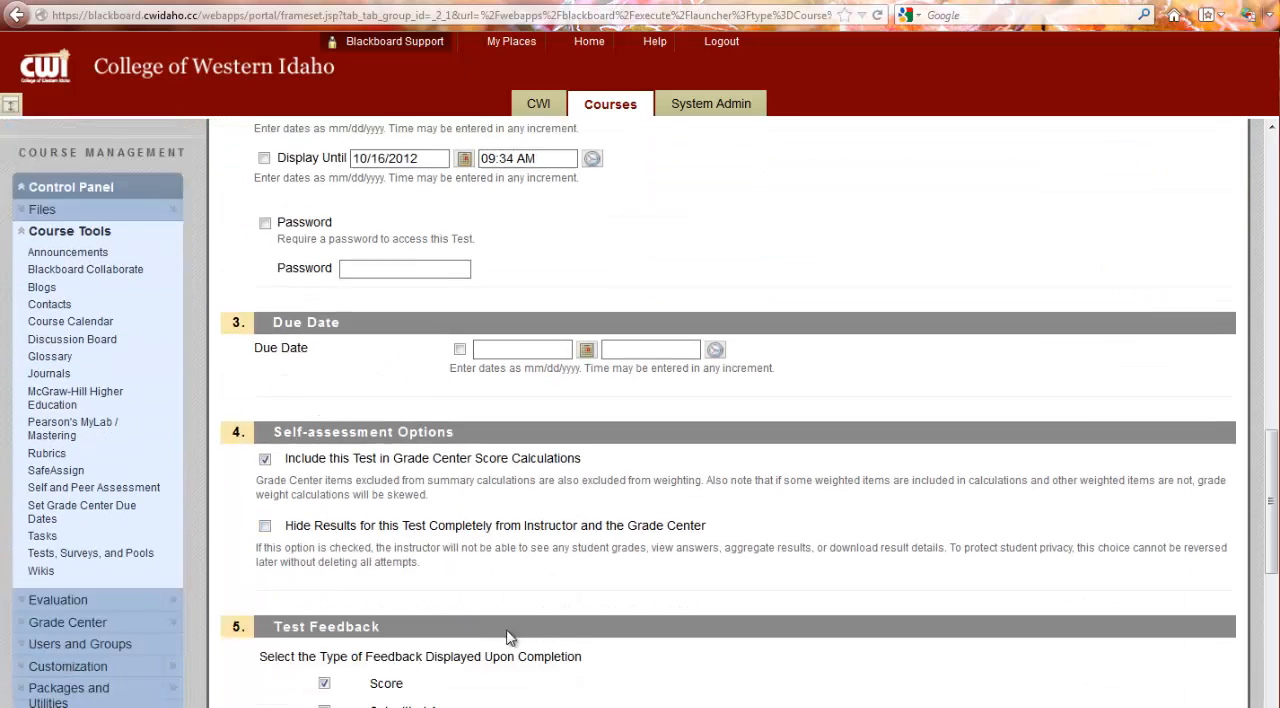
pyautogui.scroll(10, 508, 634)
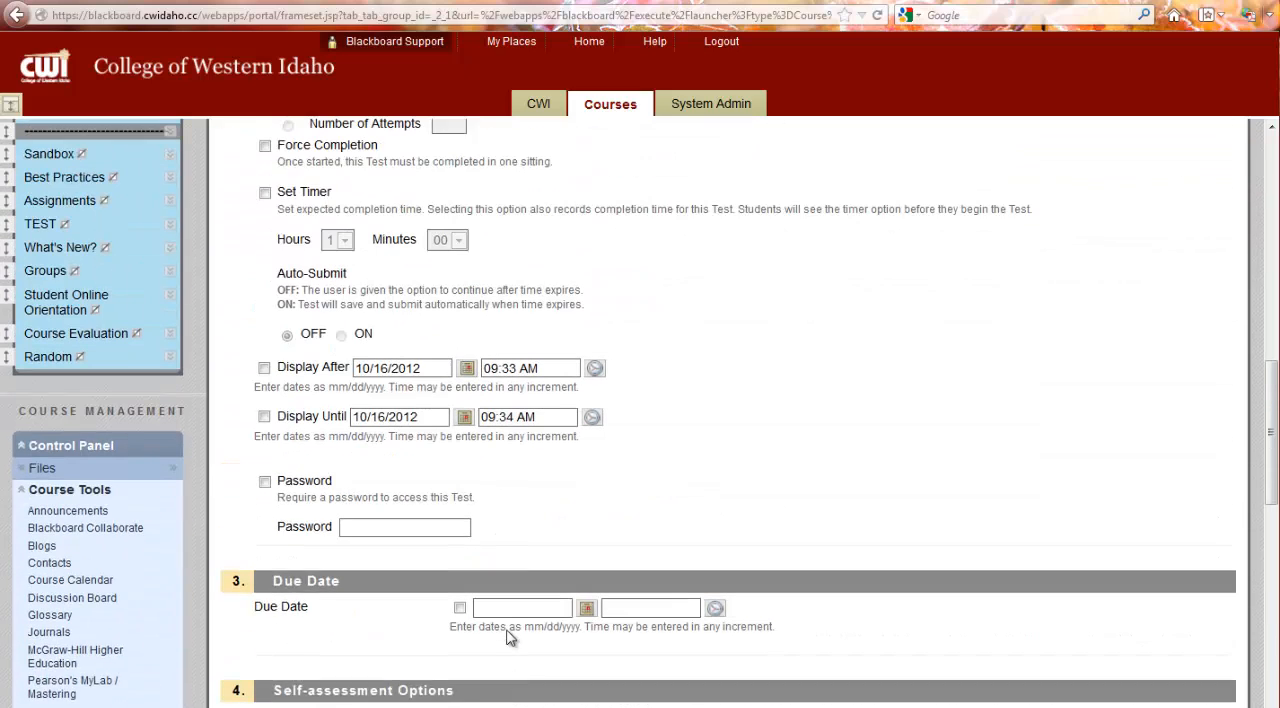
pyautogui.scroll(4, 517, 343)
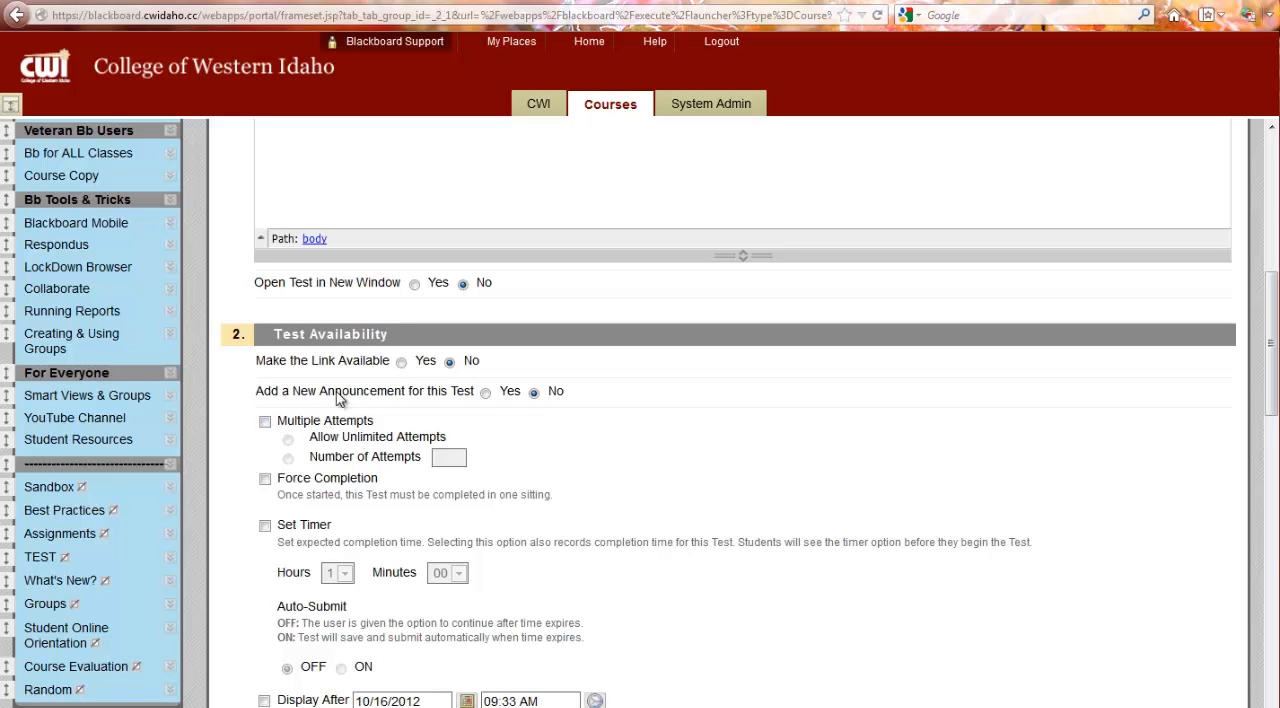
pyautogui.scroll(-2, 260, 465)
pyautogui.click(265, 371)
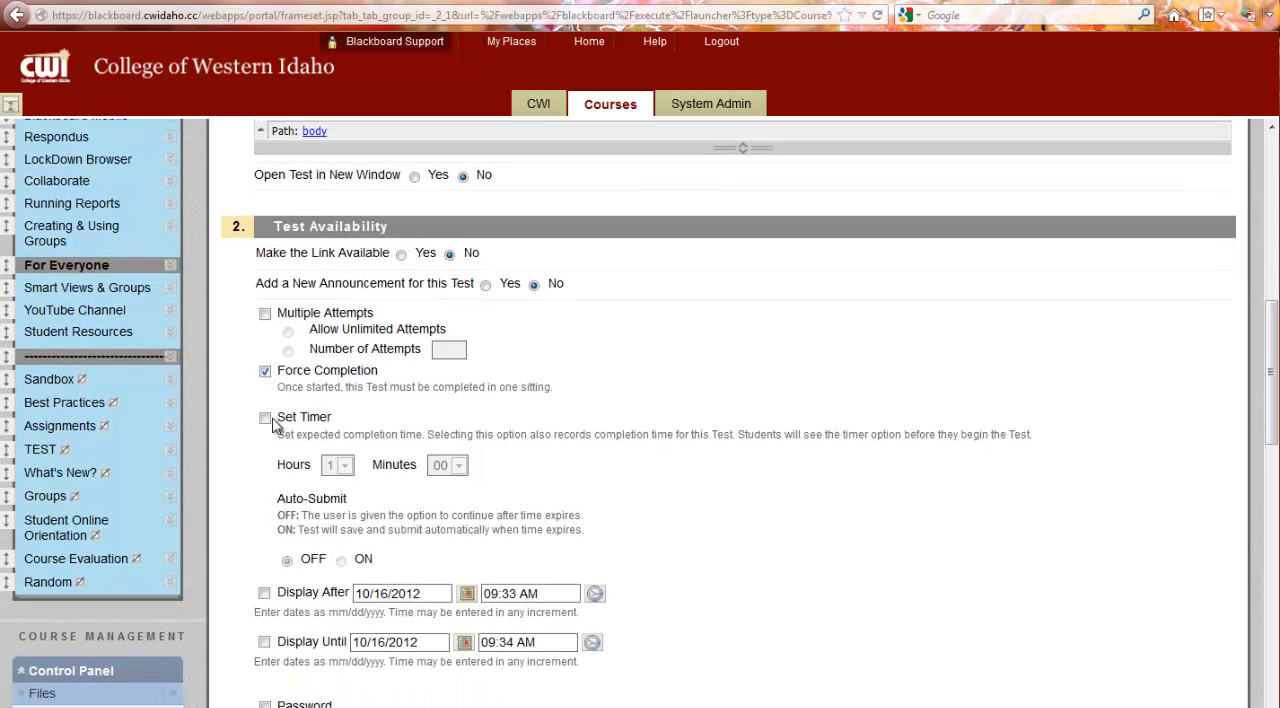
# Step: Enable the test timer, set it to 2 hours 00 minutes, and switch Auto-Submit on
pyautogui.click(265, 418)
pyautogui.scroll(-2, 385, 507)
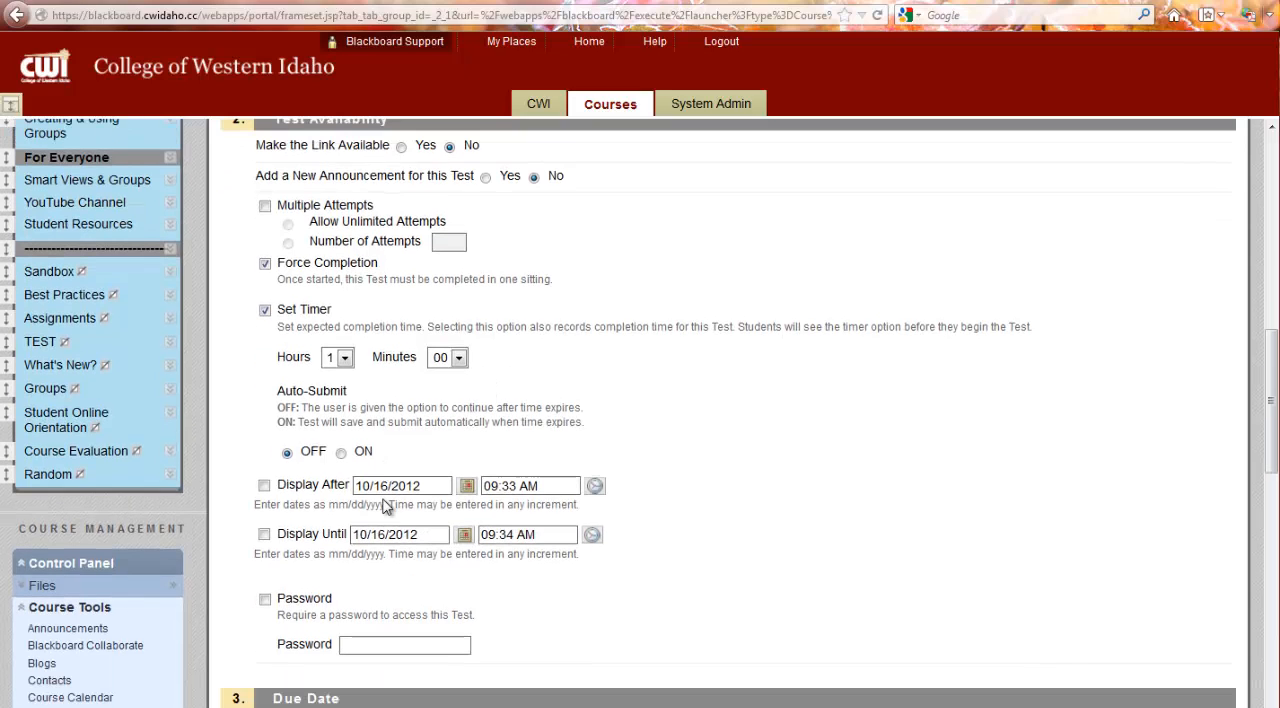
pyautogui.click(344, 362)
pyautogui.click(336, 404)
pyautogui.scroll(-2, 657, 550)
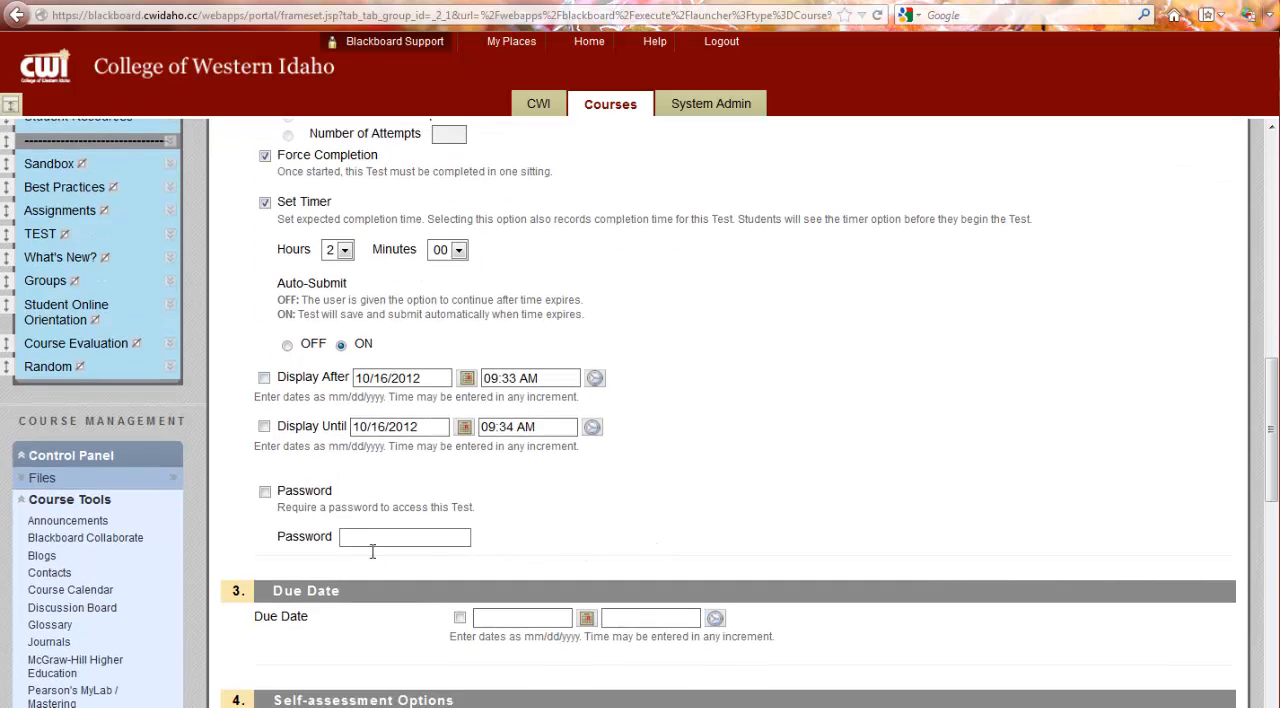
# Step: Go through the remaining test options of World History(1) and submit them
pyautogui.scroll(-4, 792, 508)
pyautogui.scroll(-3, 790, 508)
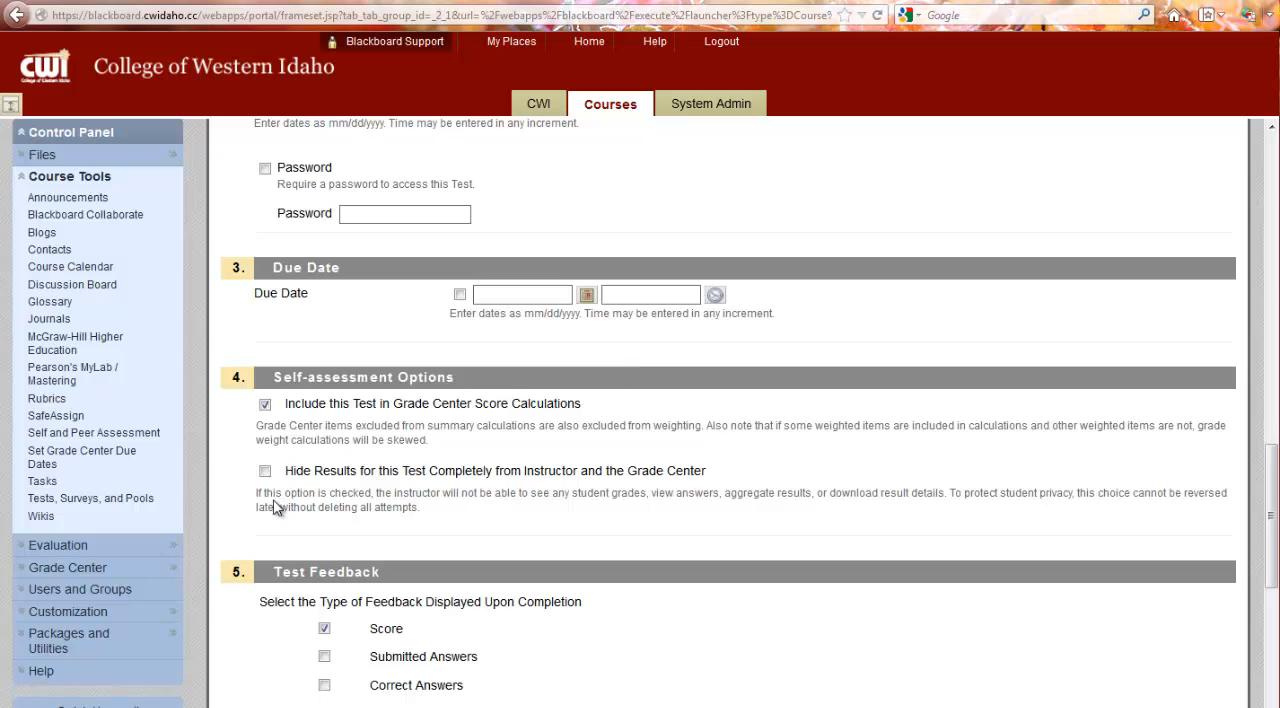
pyautogui.scroll(-5, 650, 450)
pyautogui.scroll(-5, 850, 478)
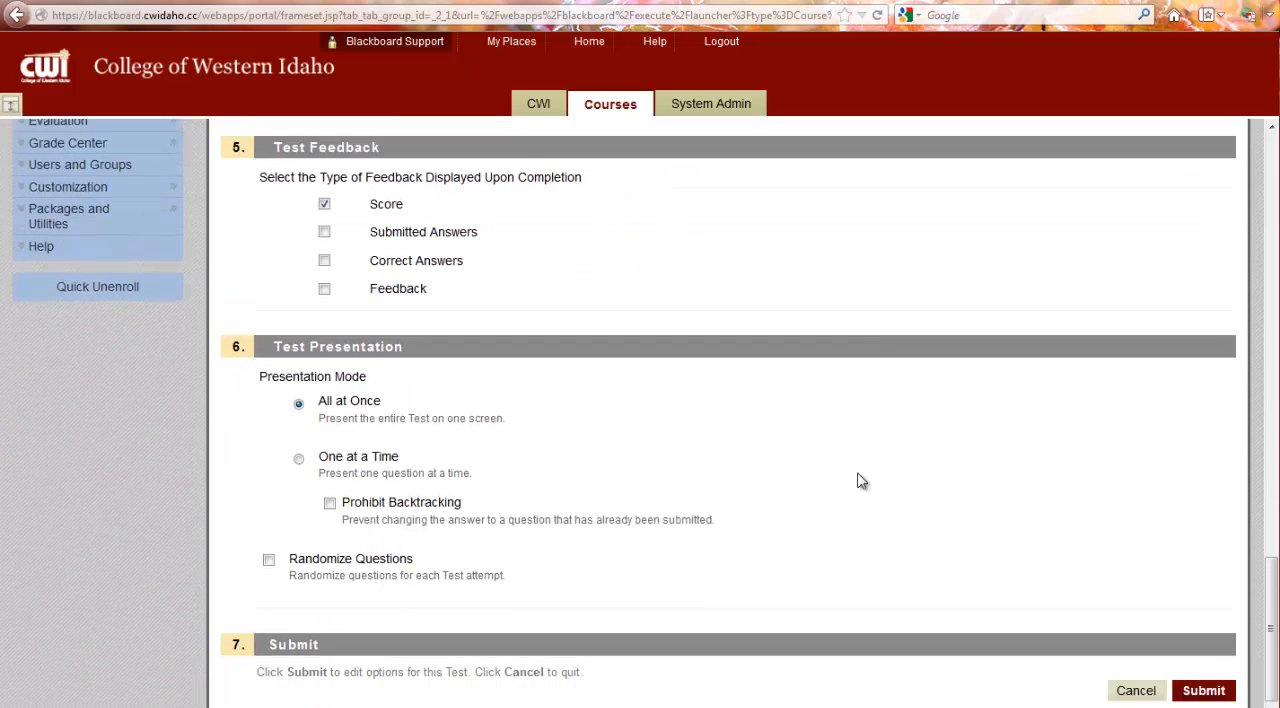
pyautogui.click(1205, 689)
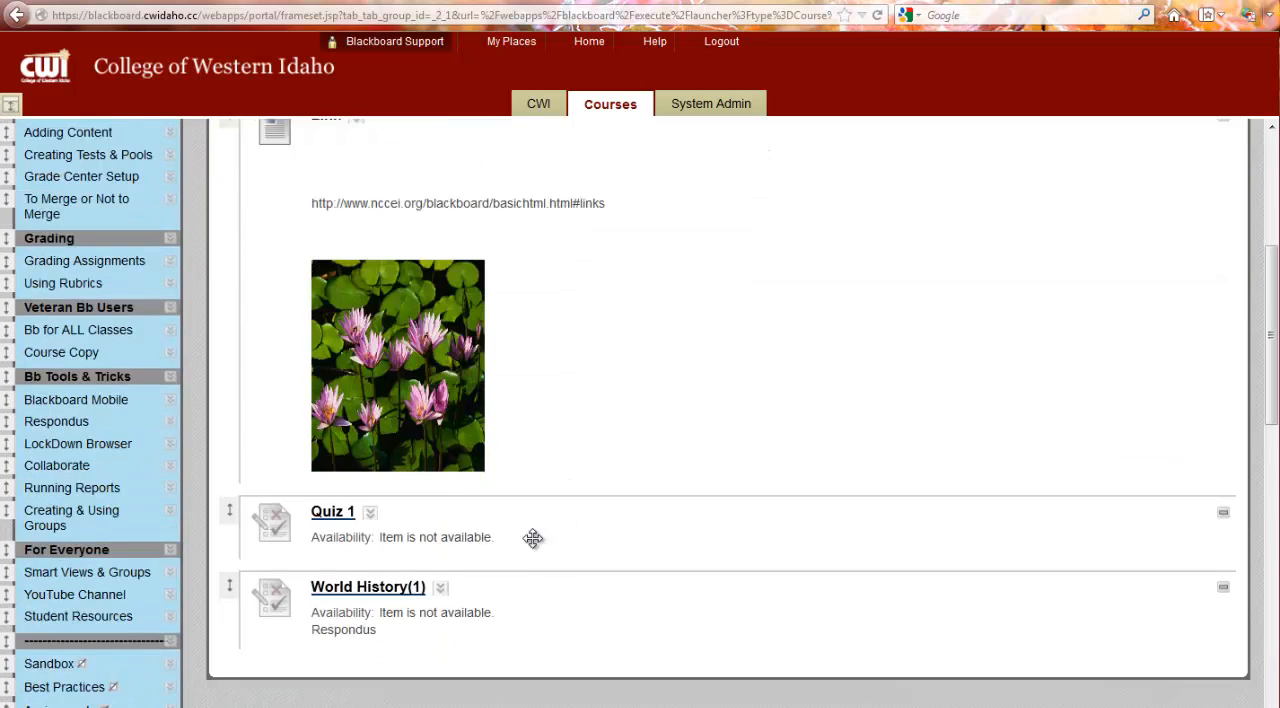
# Step: Move World History(1) to the first position in the Random folder, directly above World History
pyautogui.scroll(-8, 531, 537)
pyautogui.scroll(3, 300, 290)
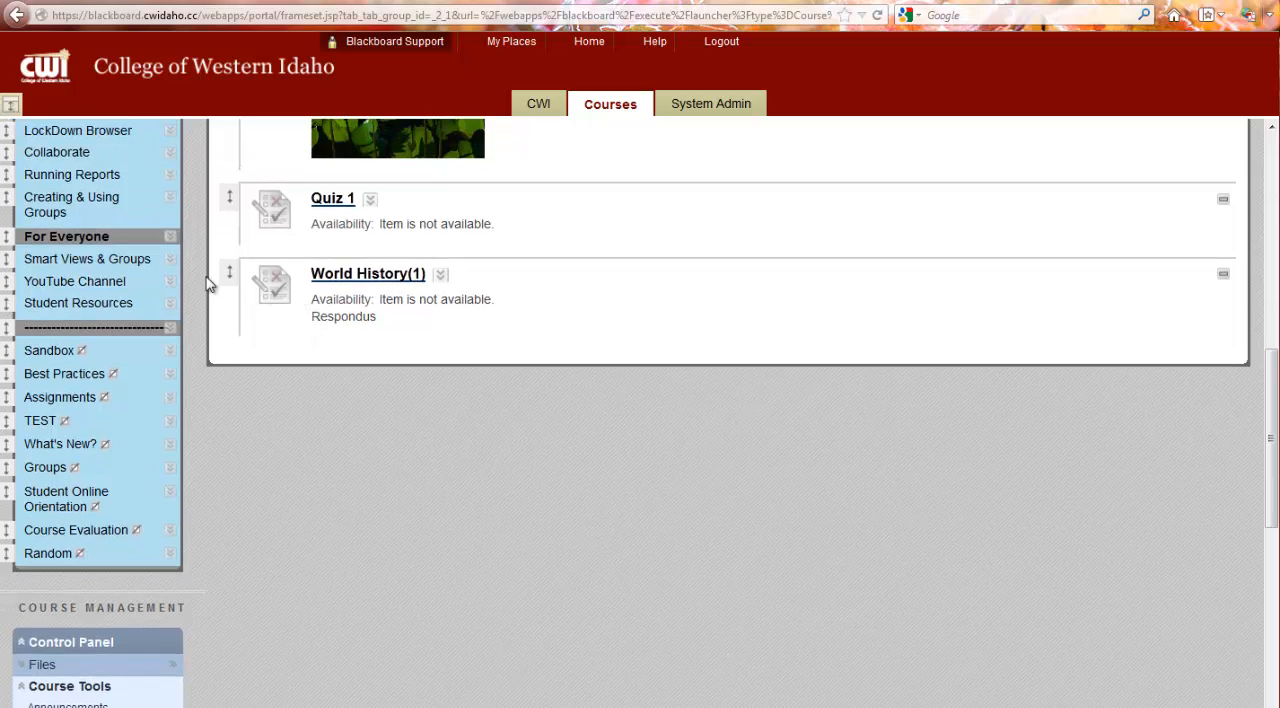
pyautogui.moveTo(229, 271); pyautogui.dragTo(277, 337)
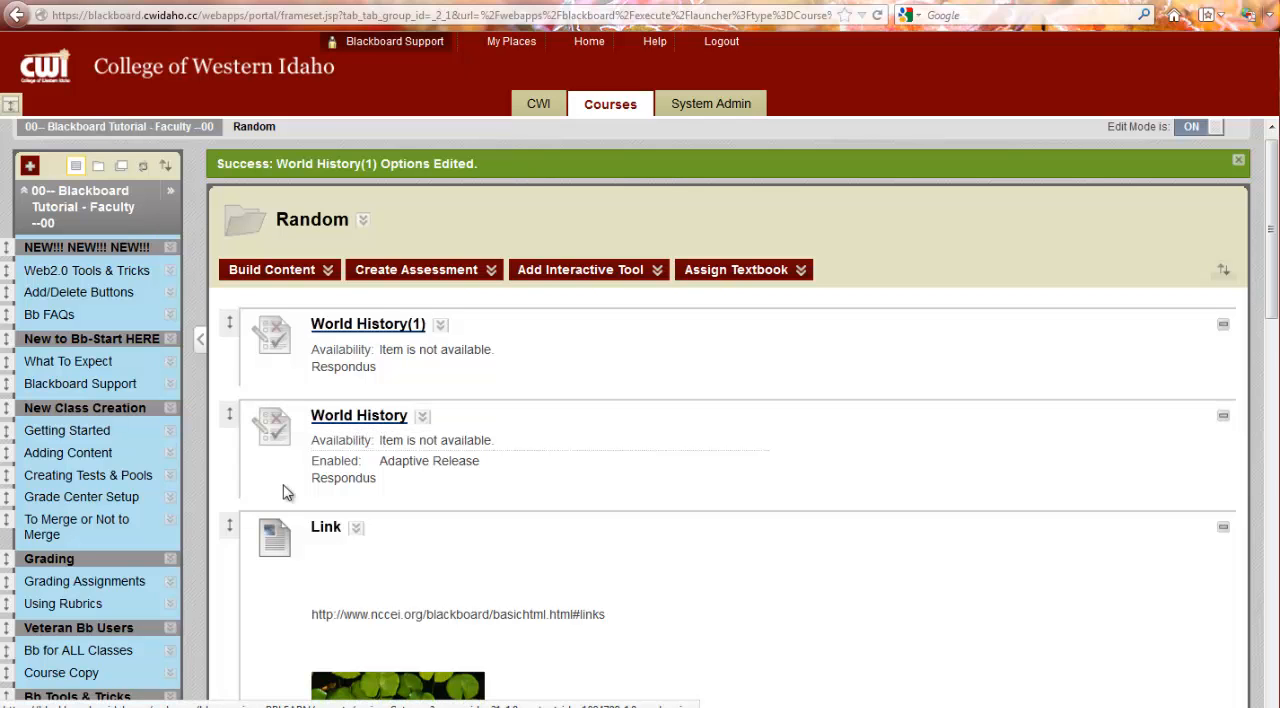
# Step: Expand the Grade Center section of the control panel and open the Full Grade Center
pyautogui.scroll(-10, 217, 537)
pyautogui.scroll(-3, 200, 583)
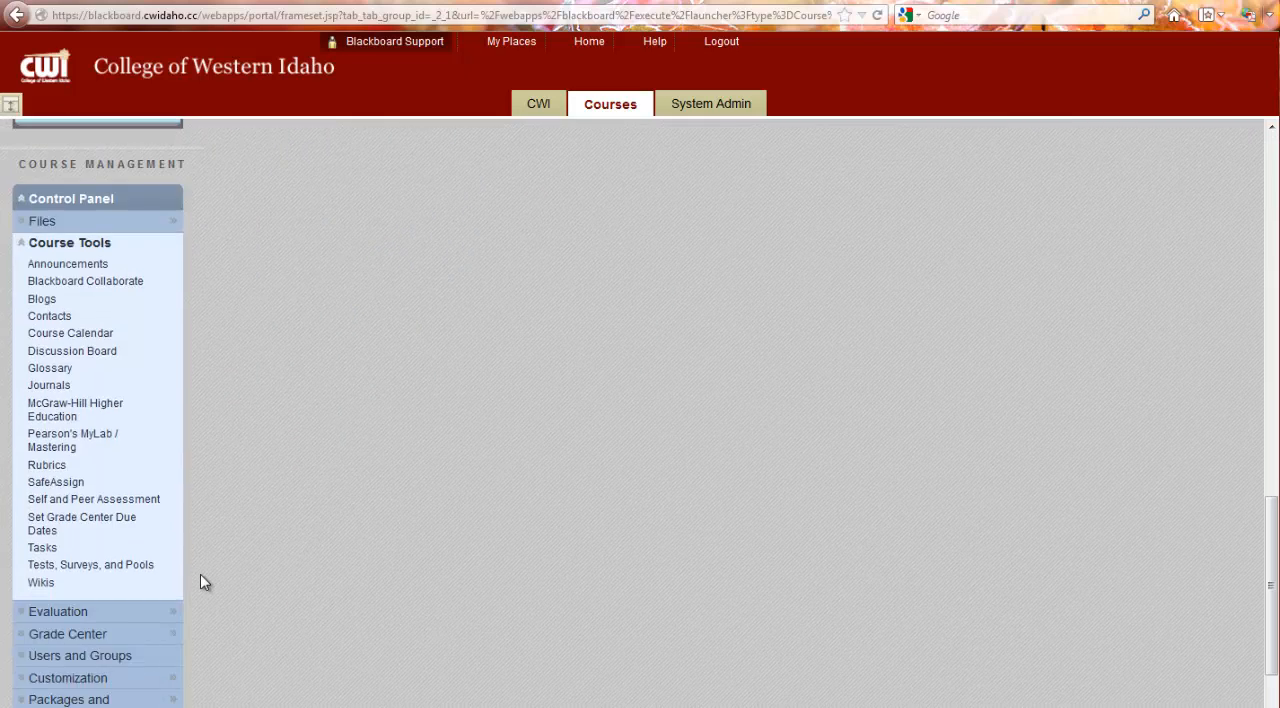
pyautogui.click(141, 641)
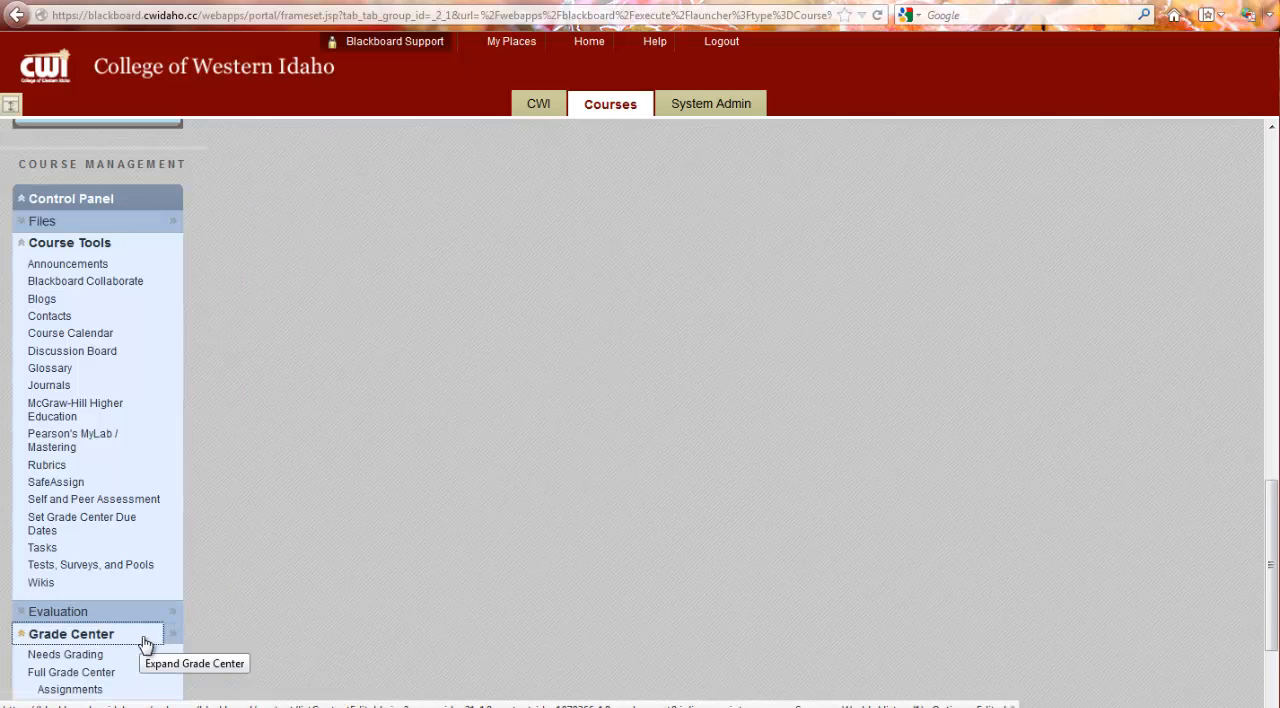
pyautogui.click(140, 673)
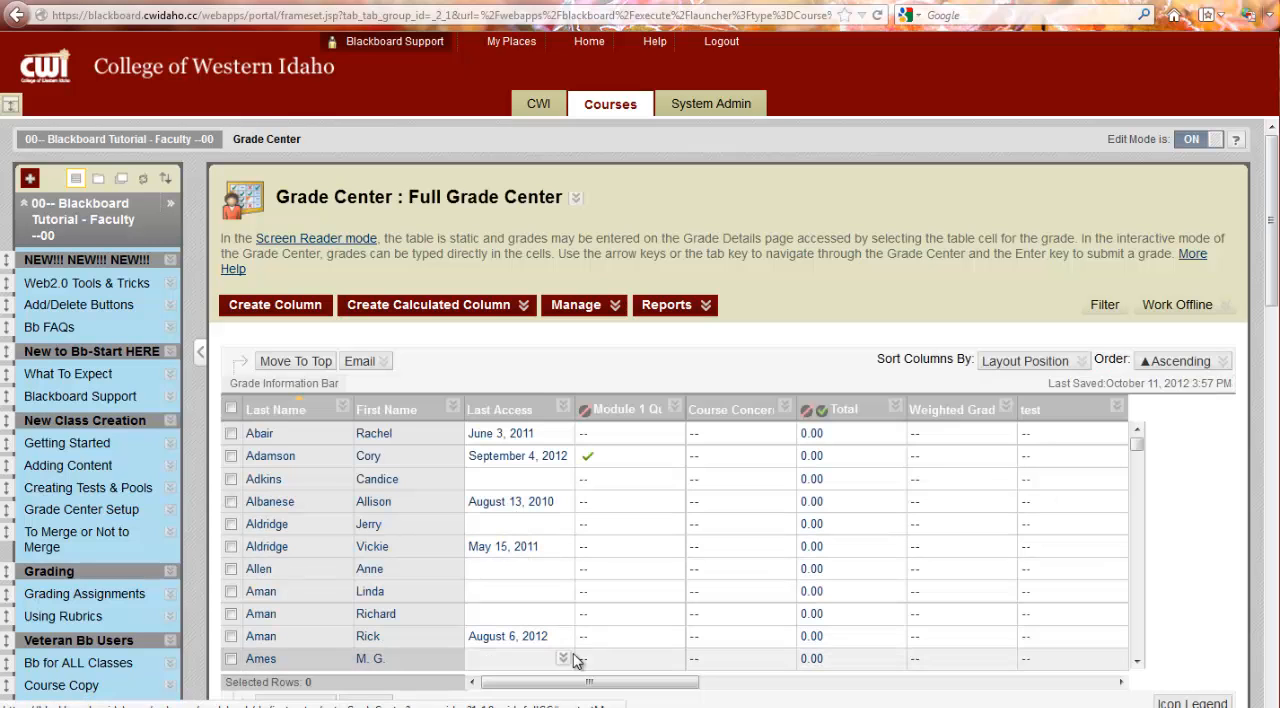
# Step: Exempt the third-to-last student's World History grade and the tenth-to-last student's World History(1) grade
pyautogui.moveTo(586, 684); pyautogui.dragTo(1152, 683)
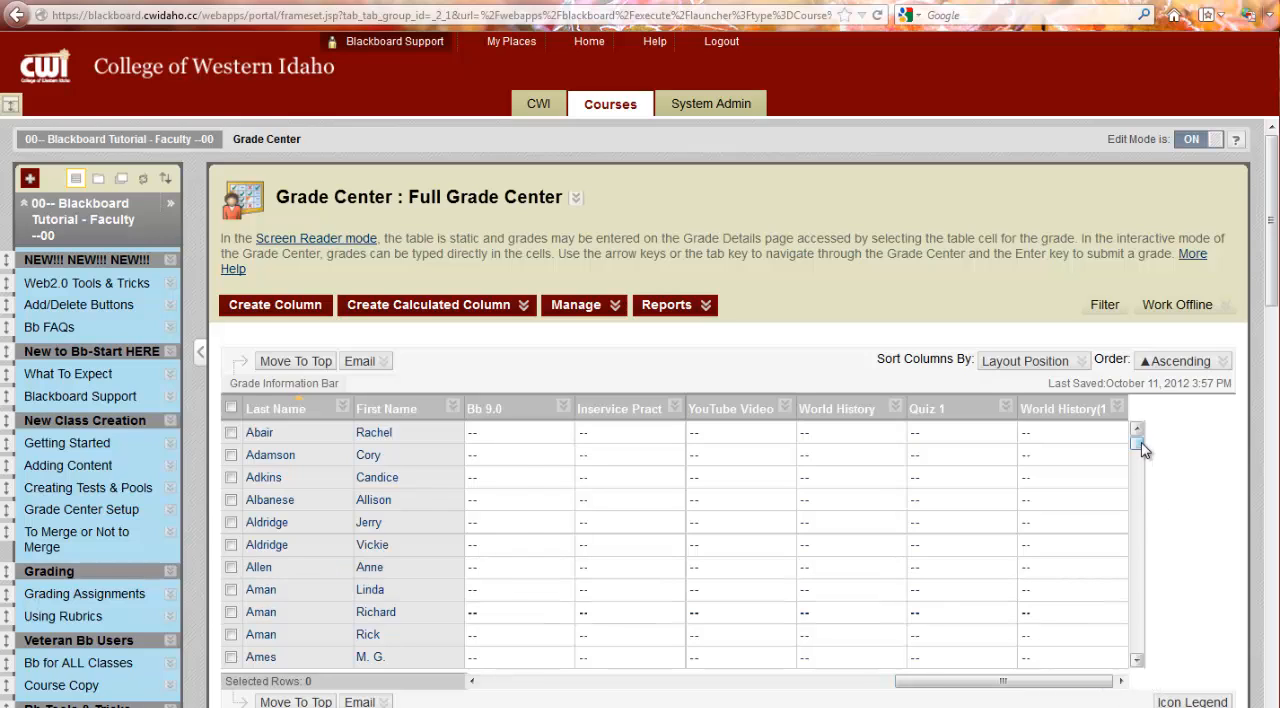
pyautogui.moveTo(1141, 442); pyautogui.dragTo(1114, 660)
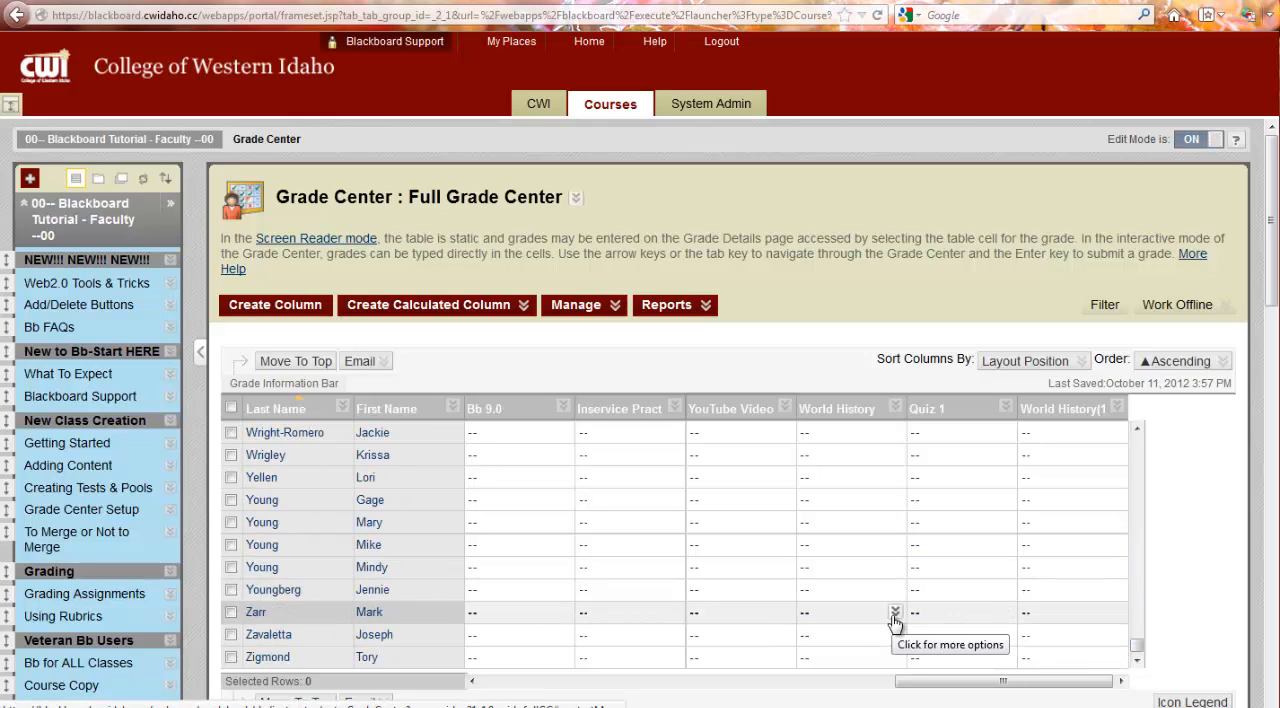
pyautogui.click(895, 613)
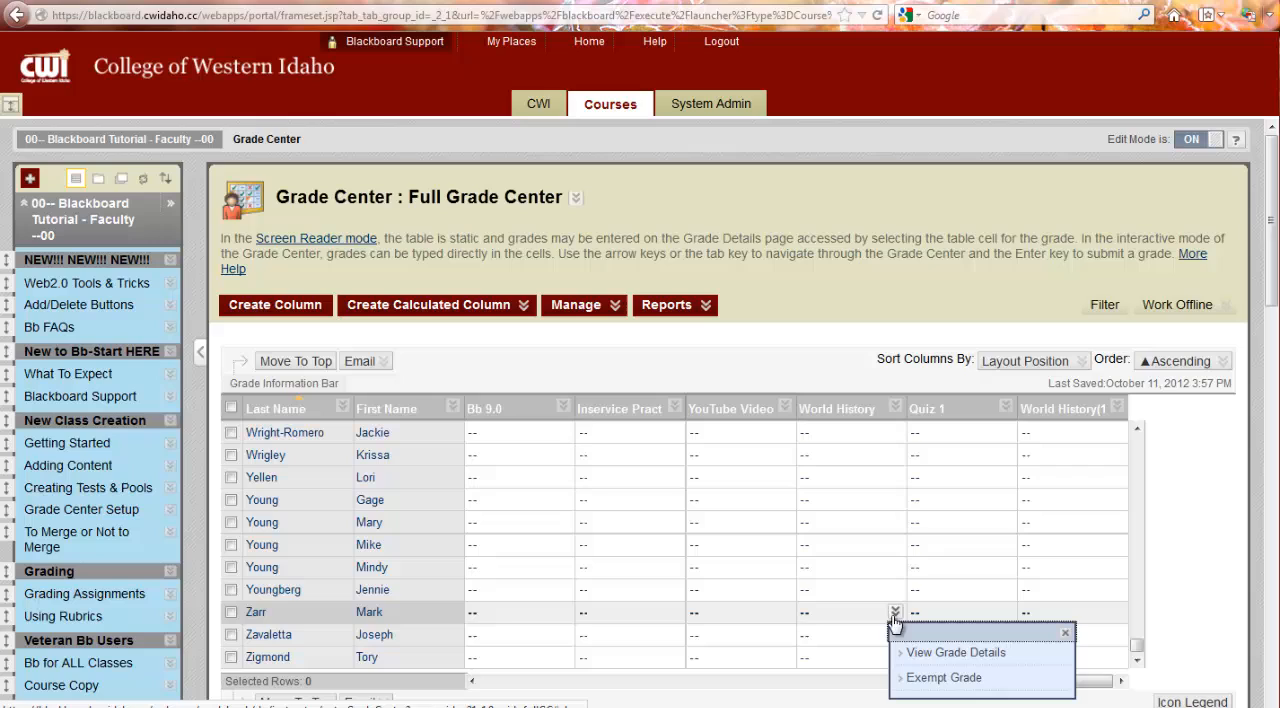
pyautogui.click(916, 681)
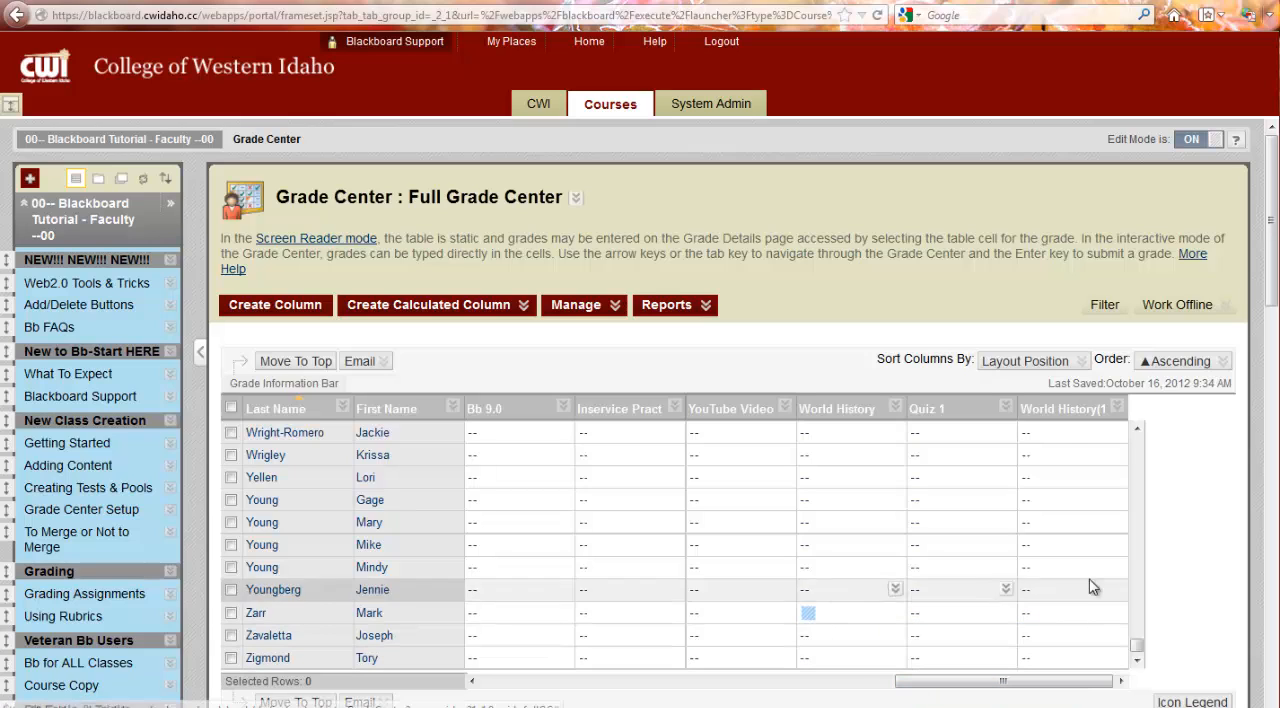
pyautogui.click(1117, 455)
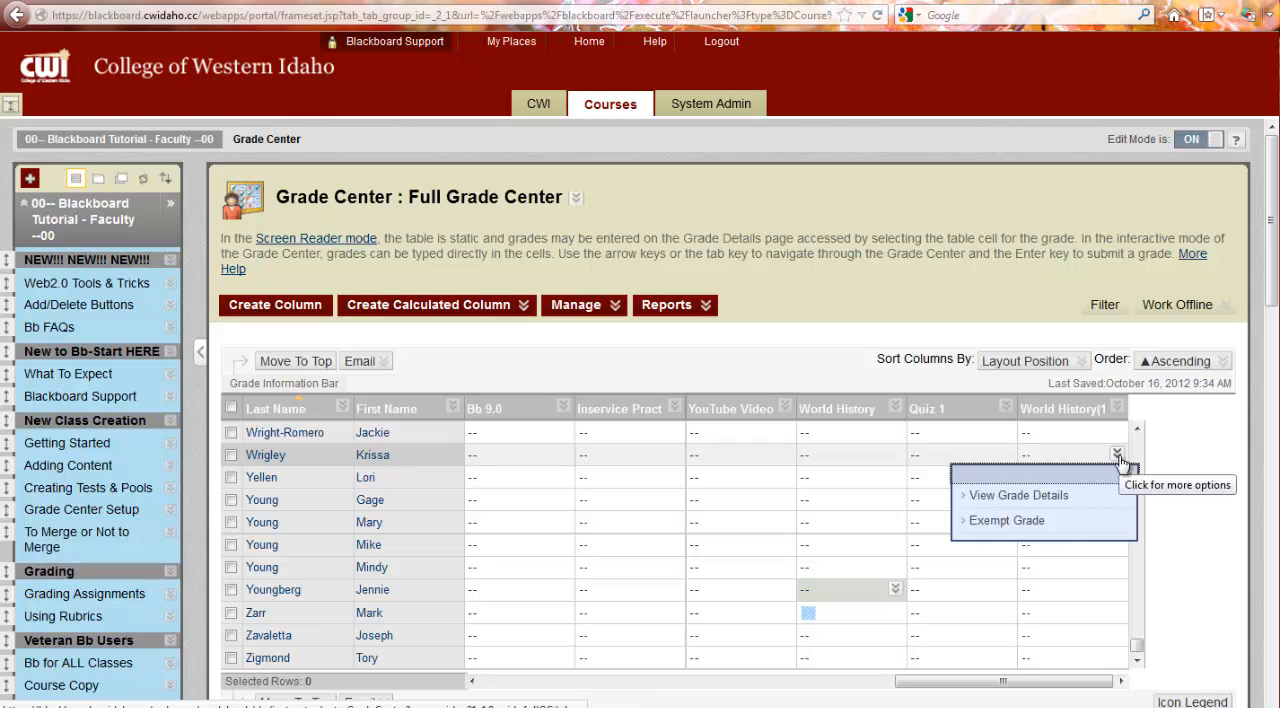
pyautogui.click(1020, 522)
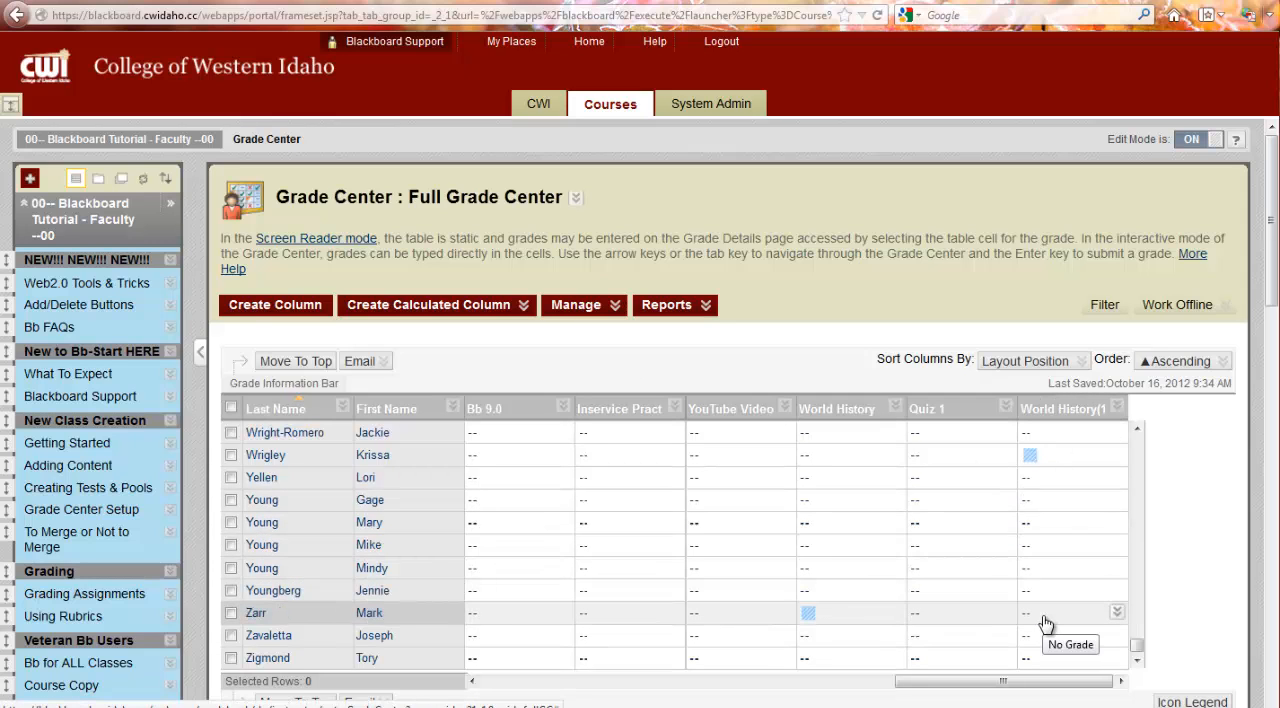
# Step: Collapse the Course Tools section of the control panel and return to the grade table
pyautogui.scroll(-10, 114, 545)
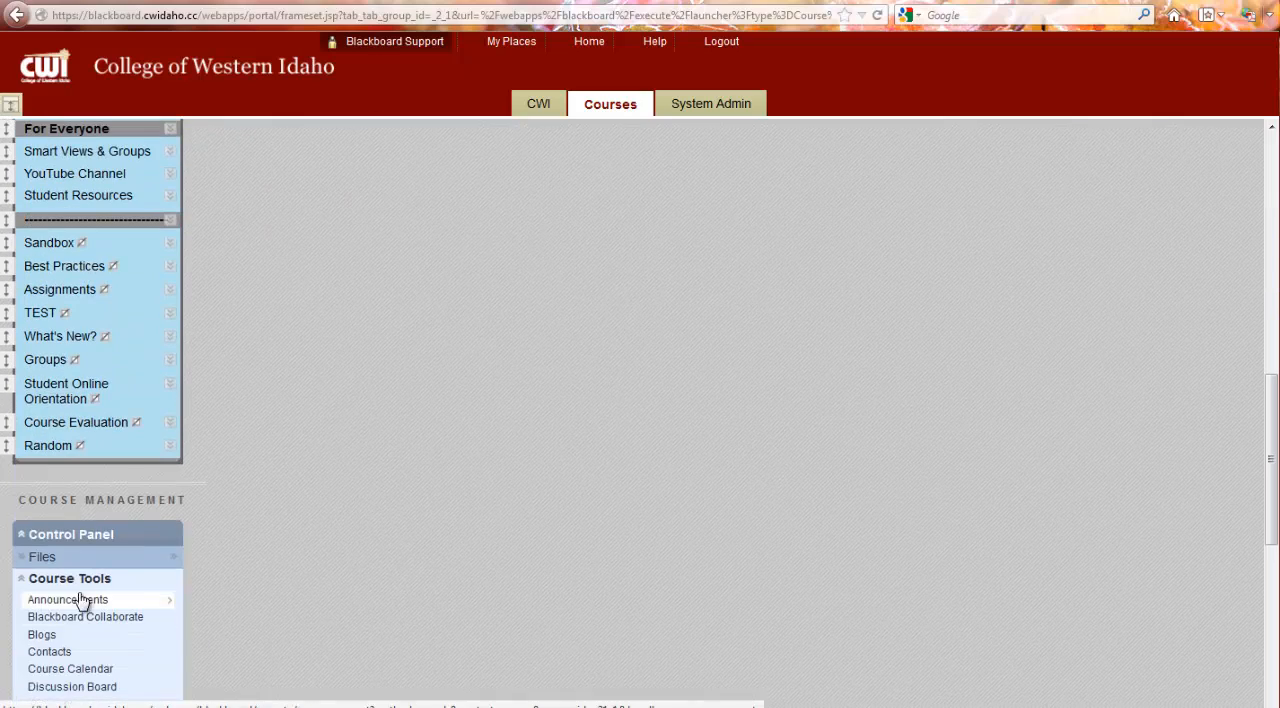
pyautogui.click(22, 578)
pyautogui.scroll(10, 1000, 450)
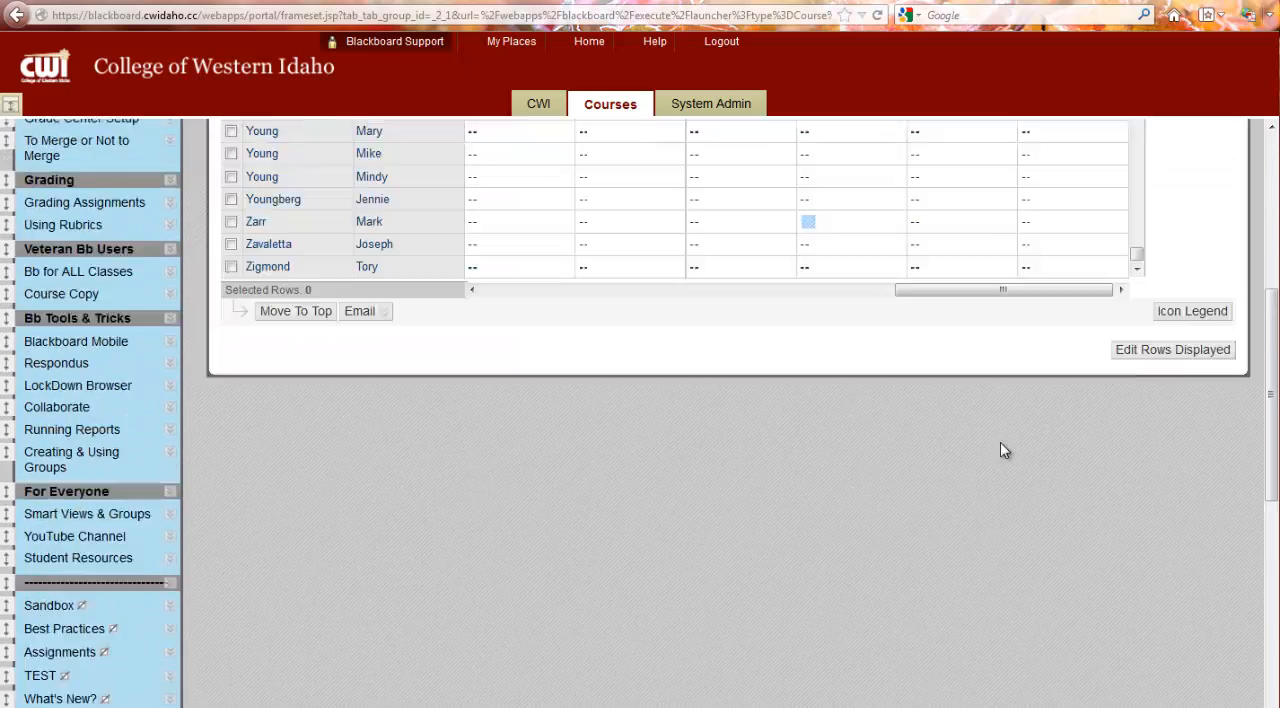